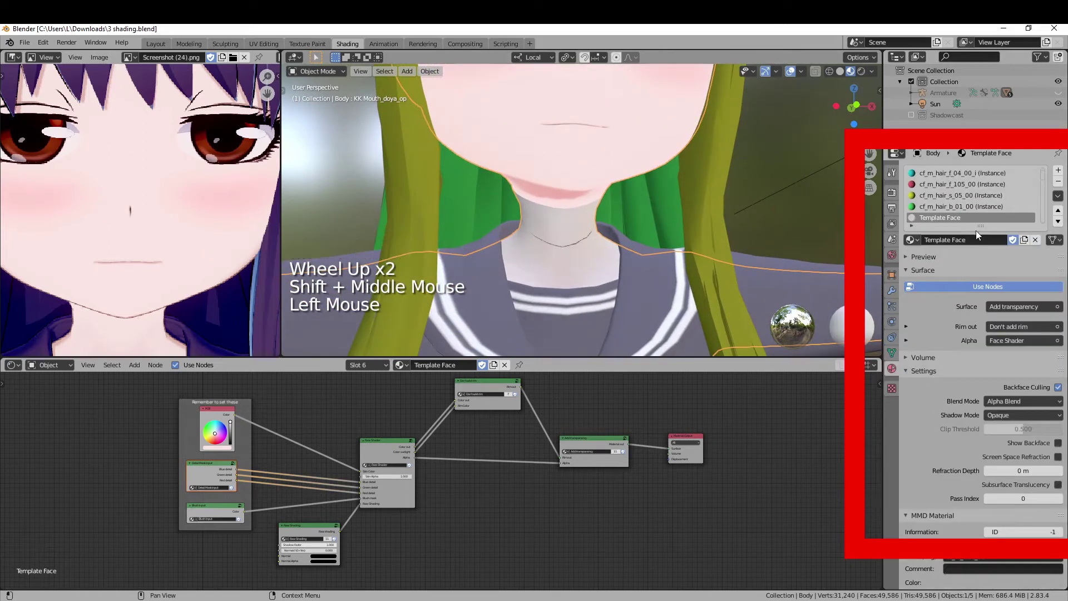
- Assign the Template Body material to the cf_m_body slot
drag(979, 223, 978, 372)
click(963, 329)
click(912, 384)
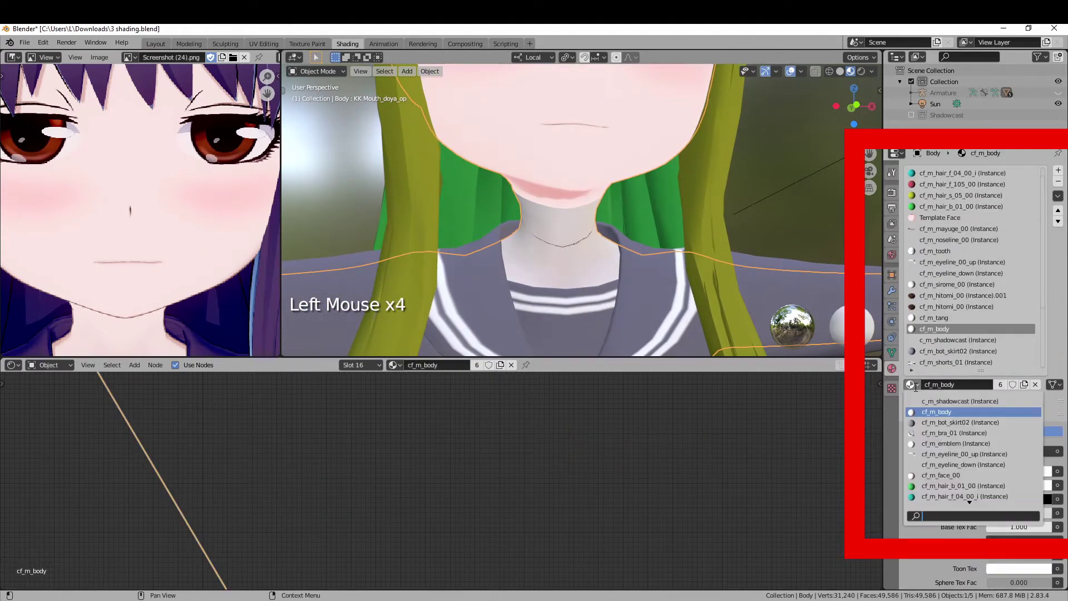
text(templa)
key(Return)
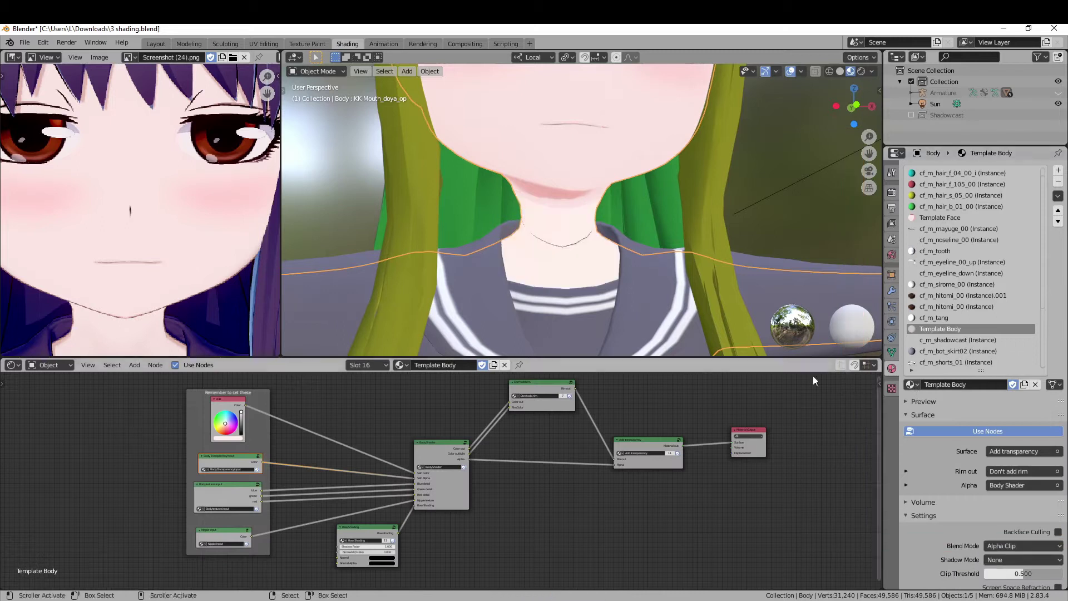
- Copy Template Face's RGB skin colour and paste it into Template Body's RGB node
shift+middle_drag(635, 251, 601, 217)
scroll(358, 430, down, 3)
scroll(358, 429, up, 7)
scroll(400, 442, up, 6)
middle_drag(318, 410, 488, 472)
scroll(489, 472, up, 4)
middle_click(488, 472)
click(960, 218)
key(ctrl+c)
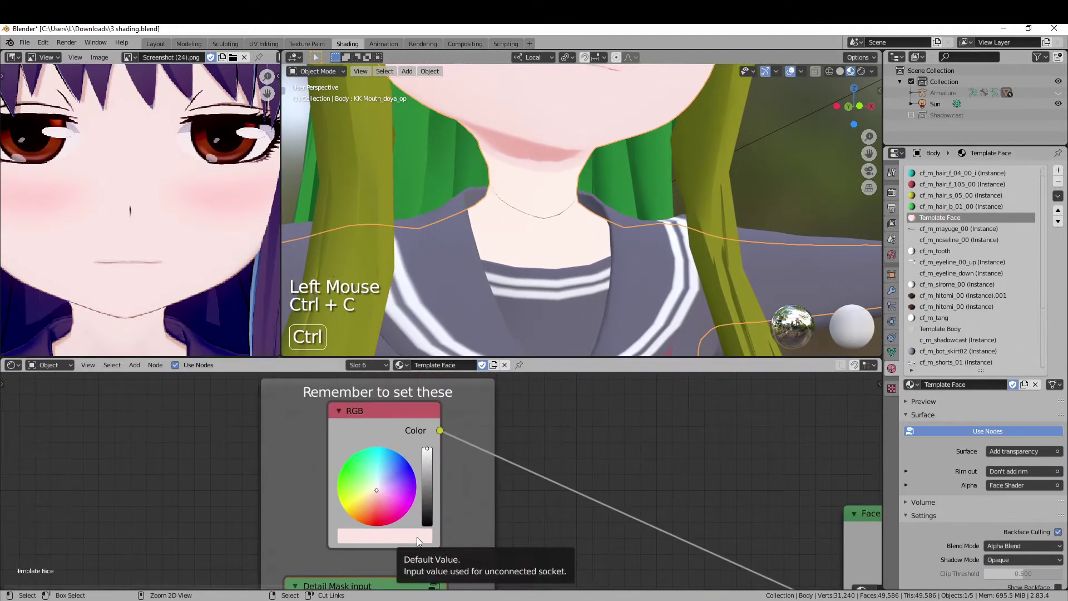
click(943, 329)
key(ctrl+v)
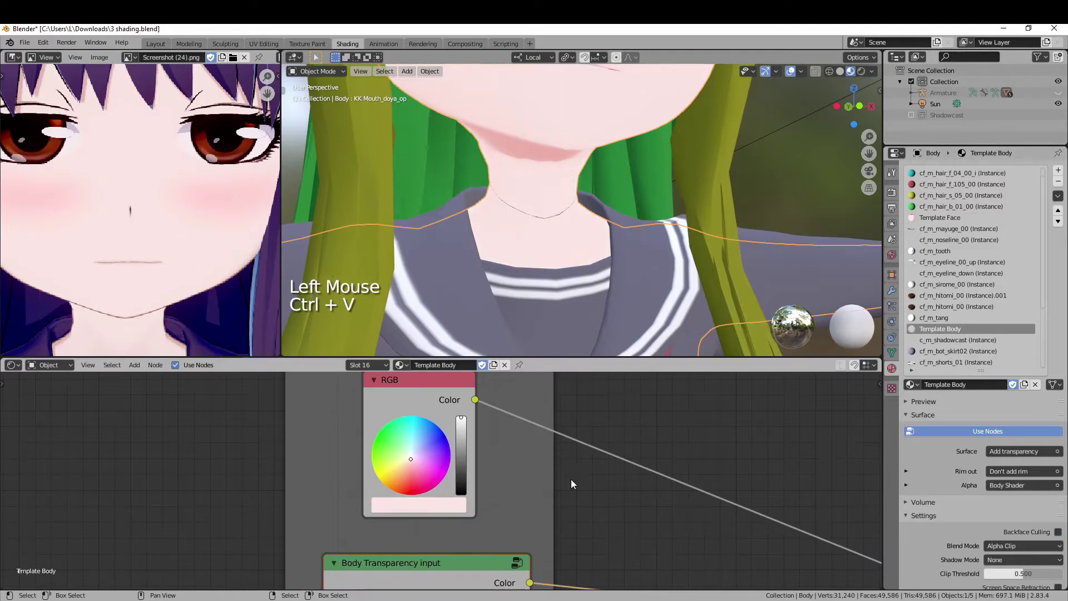
scroll(545, 466, down, 2)
mouse_move(569, 497)
middle_down()
mouse_move(545, 465)
mouse_move(537, 375)
middle_up()
scroll(545, 466, down, 2)
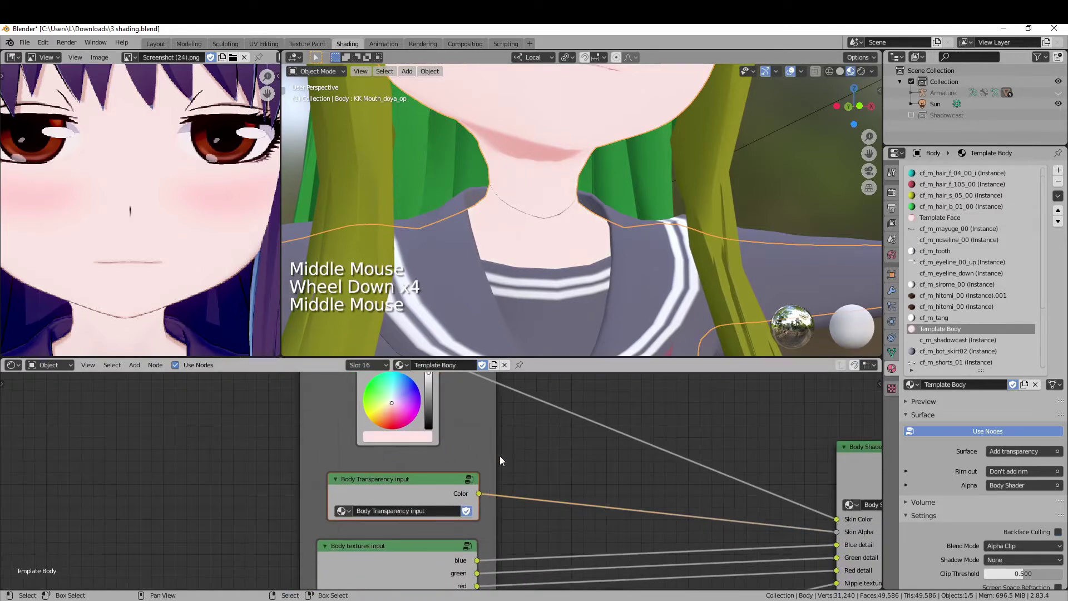
scroll(543, 250, down, 5)
shift+middle_drag(542, 250, 551, 267)
scroll(551, 267, up, 1)
shift+middle_drag(551, 268, 556, 276)
- Select the underwear bra object and hide it with H
mouse_move(556, 275)
middle_down()
mouse_move(545, 252)
mouse_move(616, 248)
mouse_move(522, 260)
middle_up()
middle_click(522, 260)
right_click(522, 260)
scroll(562, 238, down, 2)
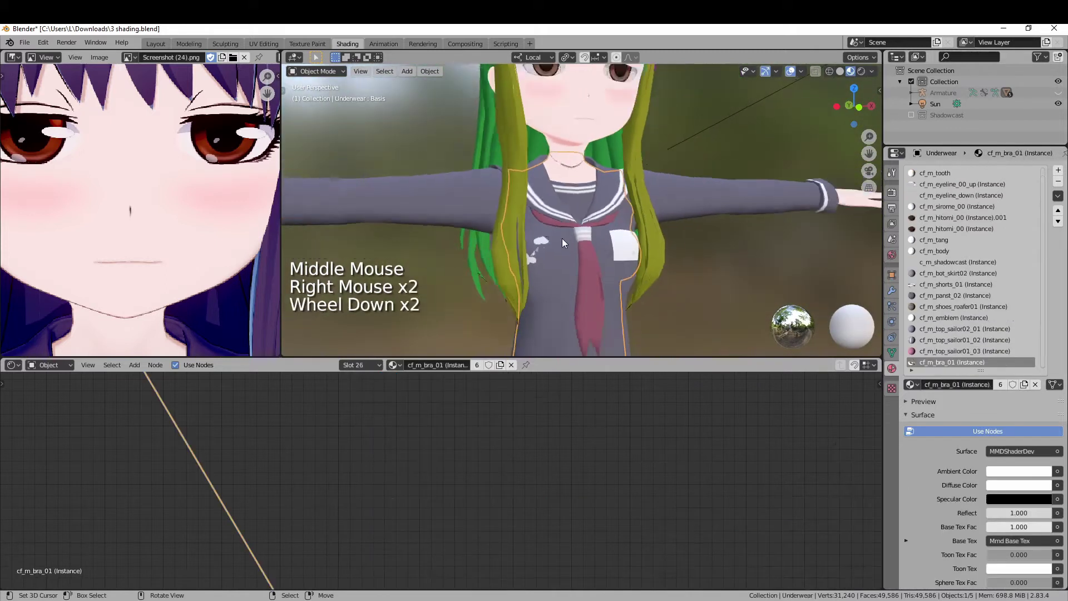
scroll(562, 238, up, 2)
scroll(562, 238, down, 1)
key(g)
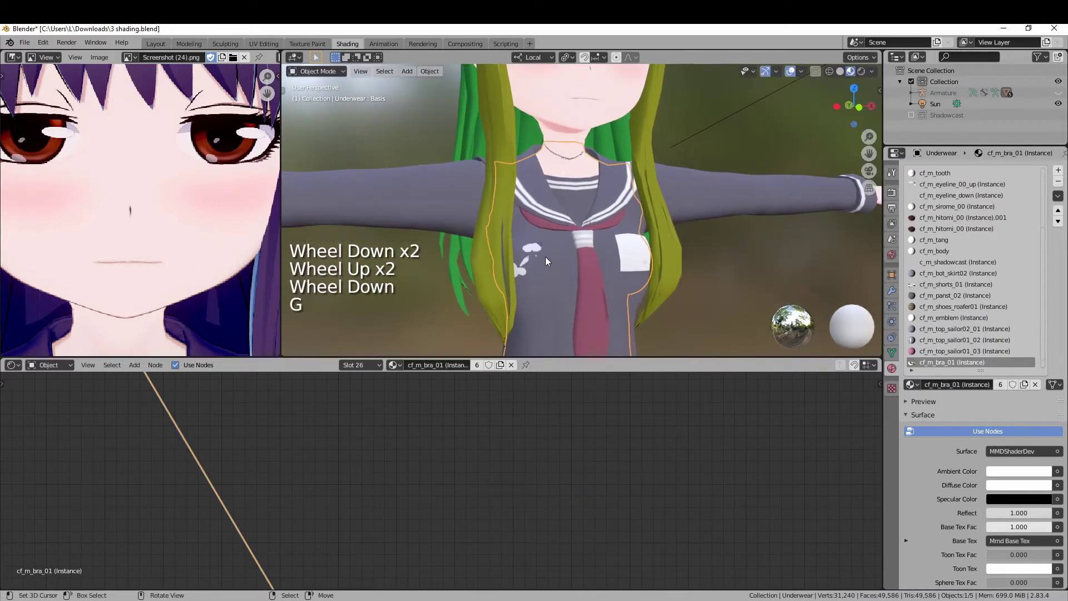
key(h)
mouse_move(547, 246)
shift+middle_down()
mouse_move(560, 236)
mouse_move(462, 245)
shift+middle_up()
scroll(560, 237, up, 4)
middle_drag(489, 206, 643, 211)
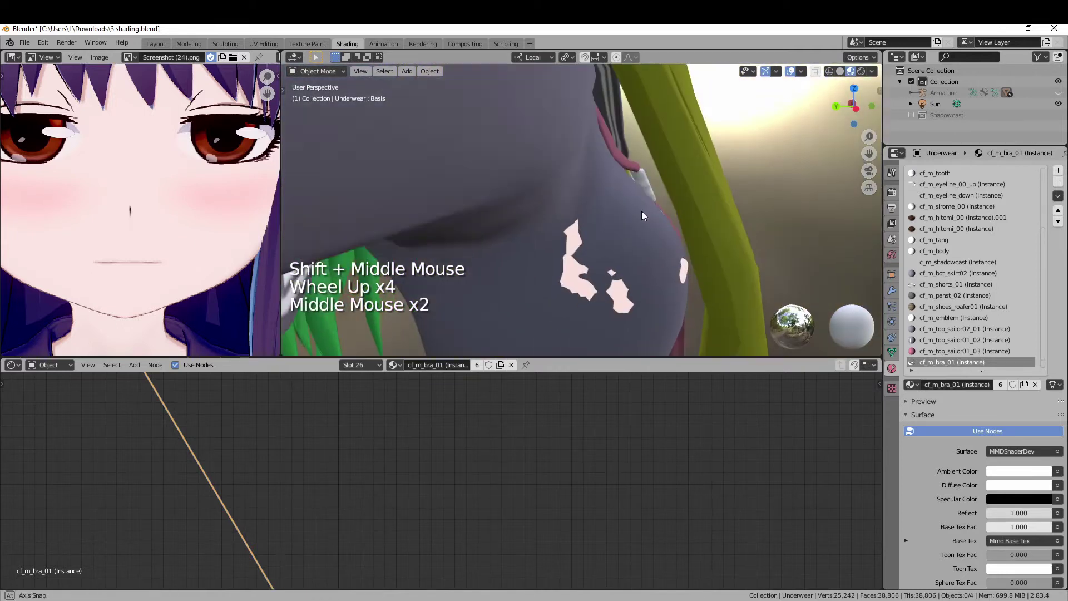
scroll(642, 212, down, 3)
- Select the body and open the Body Transparency group to its Body mask image node
mouse_move(538, 226)
shift+middle_down()
mouse_move(615, 217)
mouse_move(605, 185)
shift+middle_up()
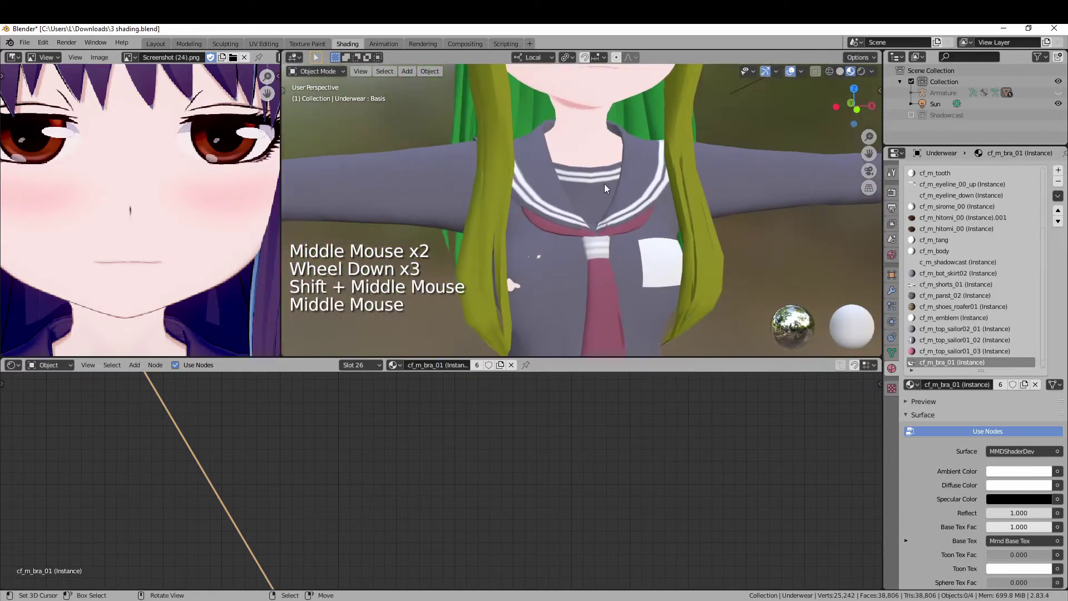
right_click(591, 138)
shift+middle_drag(592, 139, 592, 214)
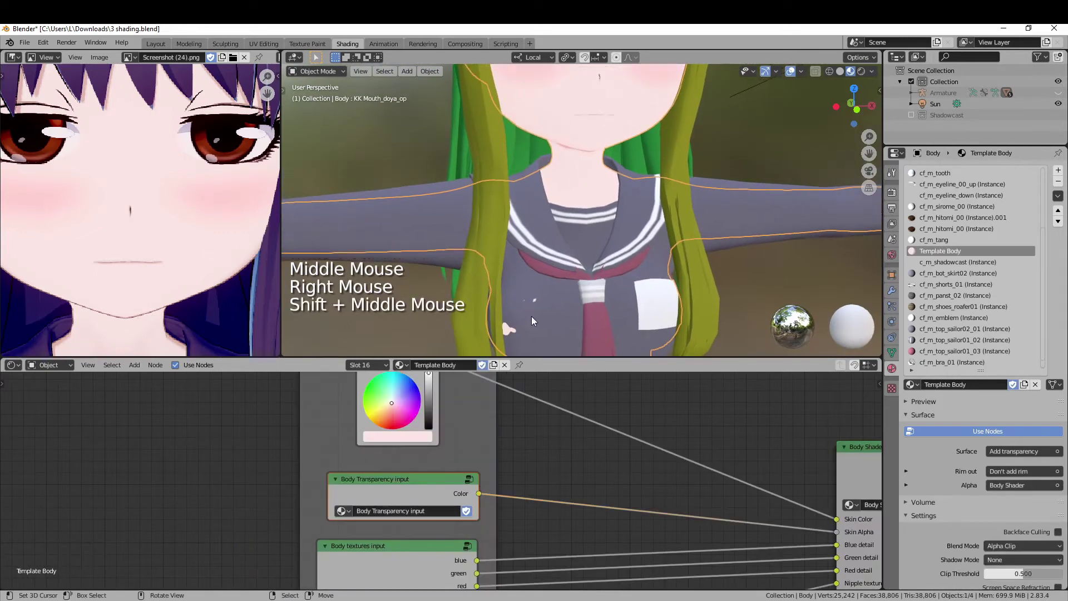
click(469, 479)
scroll(488, 480, down, 10)
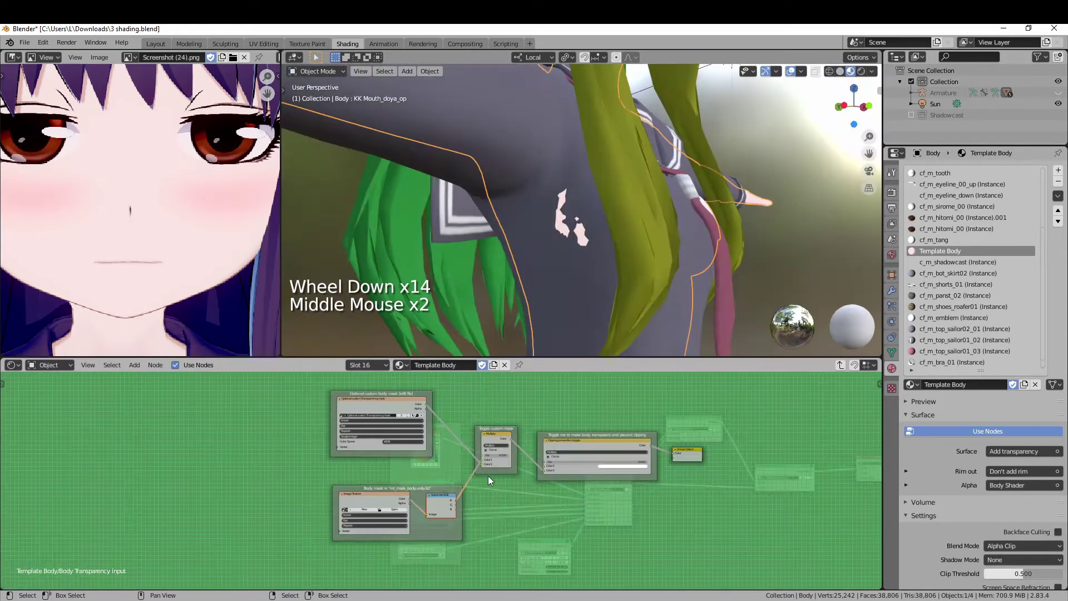
mouse_move(471, 482)
middle_down()
mouse_move(501, 485)
mouse_move(464, 483)
middle_up()
scroll(446, 497, up, 10)
scroll(442, 494, up, 1)
scroll(464, 484, up, 3)
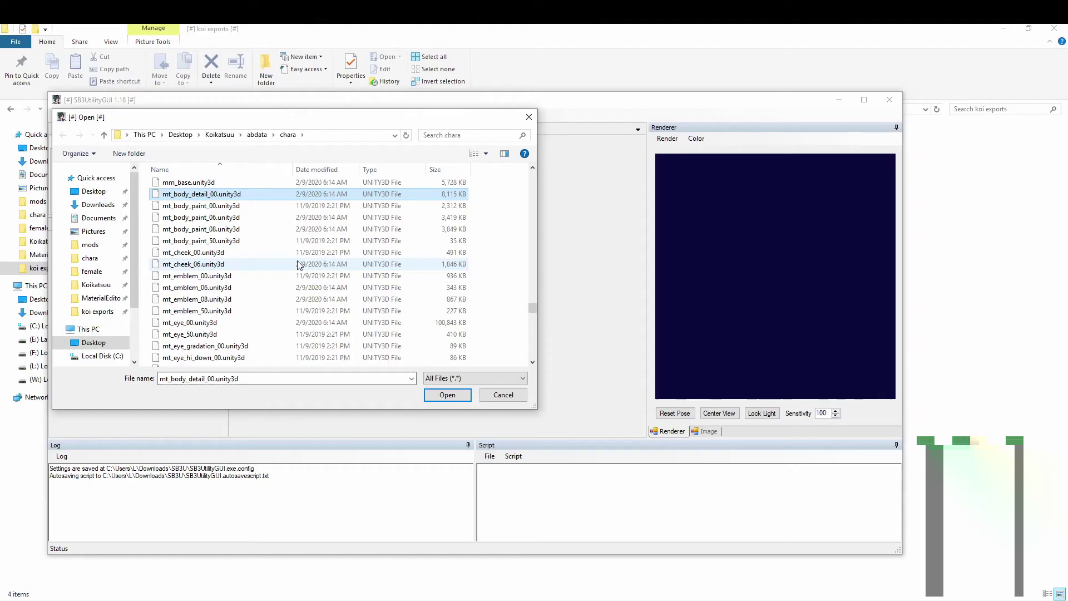
scroll(288, 260, down, 3)
scroll(289, 261, down, 3)
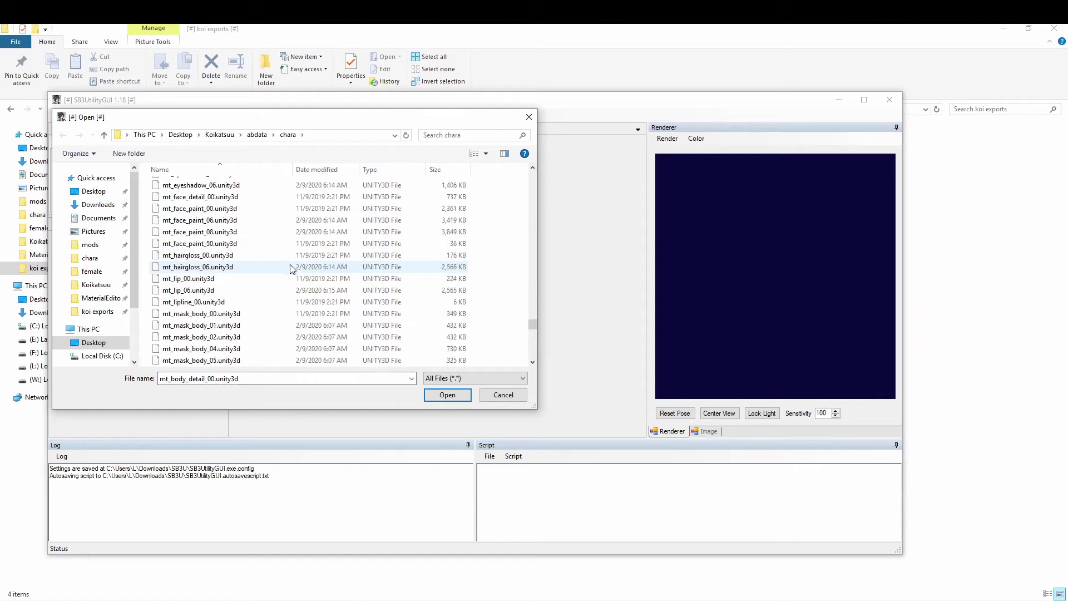
scroll(284, 255, down, 2)
- Open the mt_mask_body_00.unity3d archive
click(274, 244)
scroll(288, 292, down, 1)
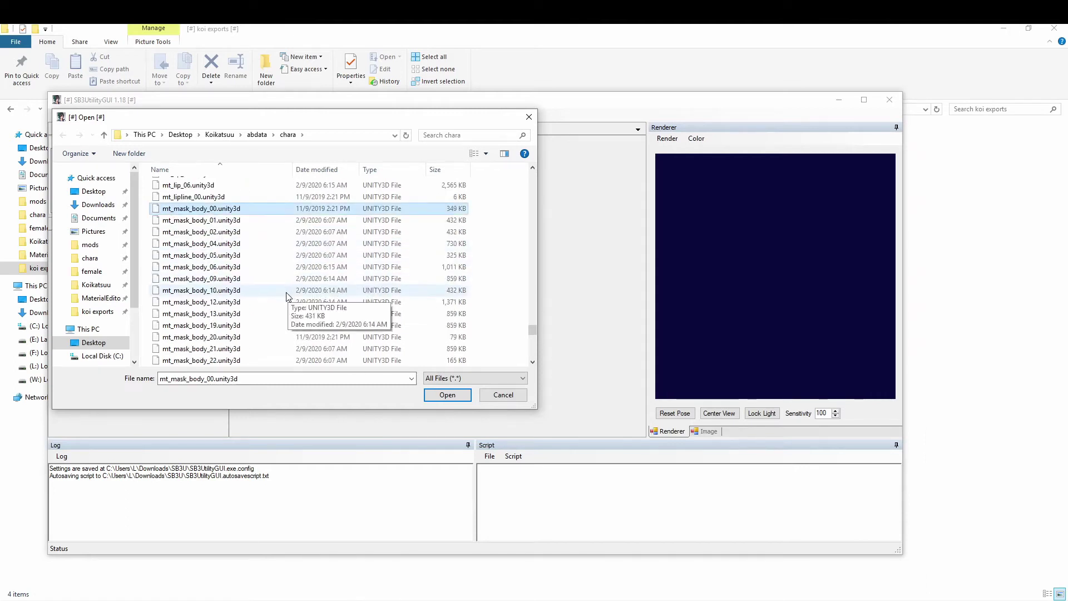
scroll(279, 292, down, 3)
shift+click(280, 313)
scroll(288, 291, up, 4)
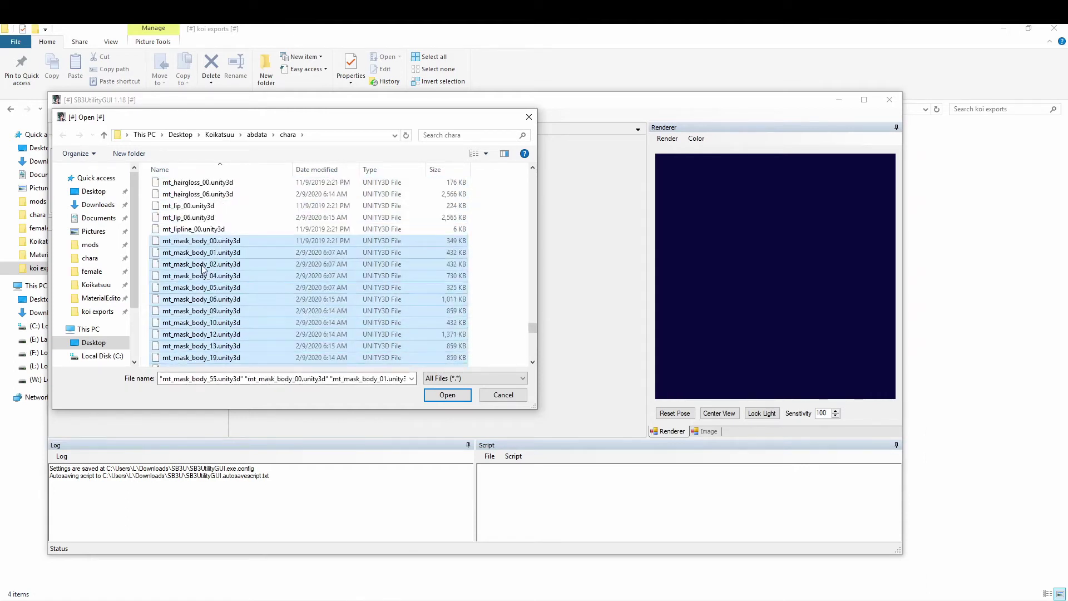
click(261, 241)
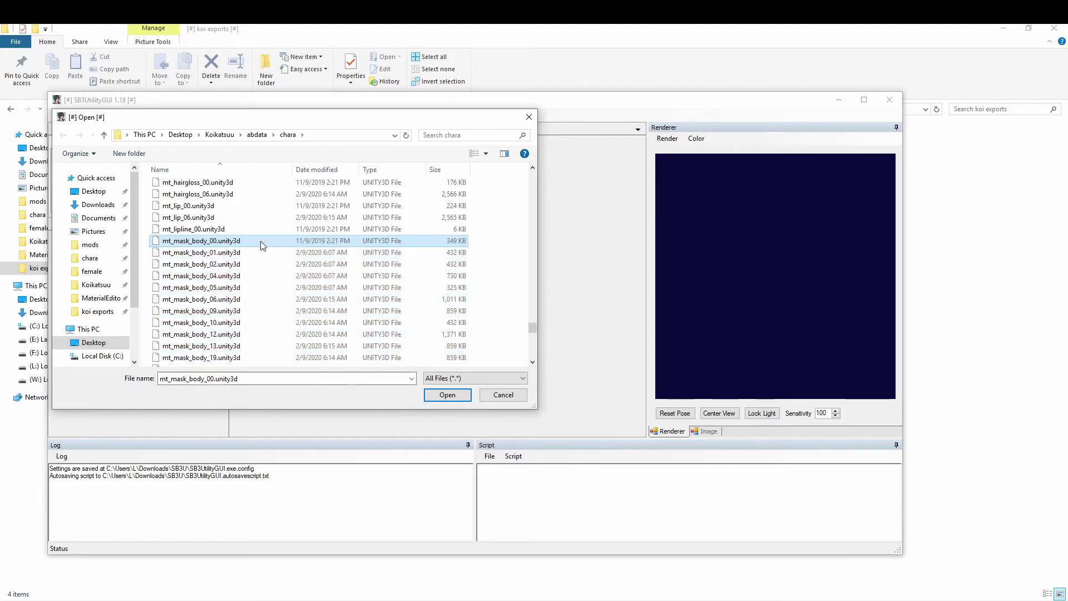
double_click(261, 242)
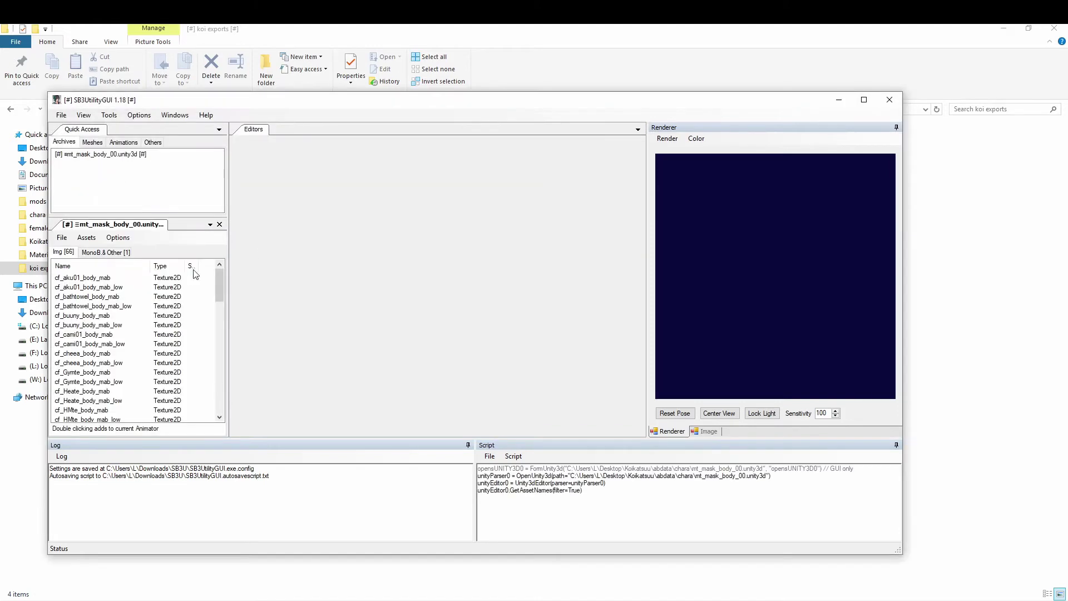
- Preview the cf_sailor01_body_mab mask texture in the Img list and open the Assets menu
key(Down)
key(Down)
key(Down)
key(Down)
key(Down)
key(Down)
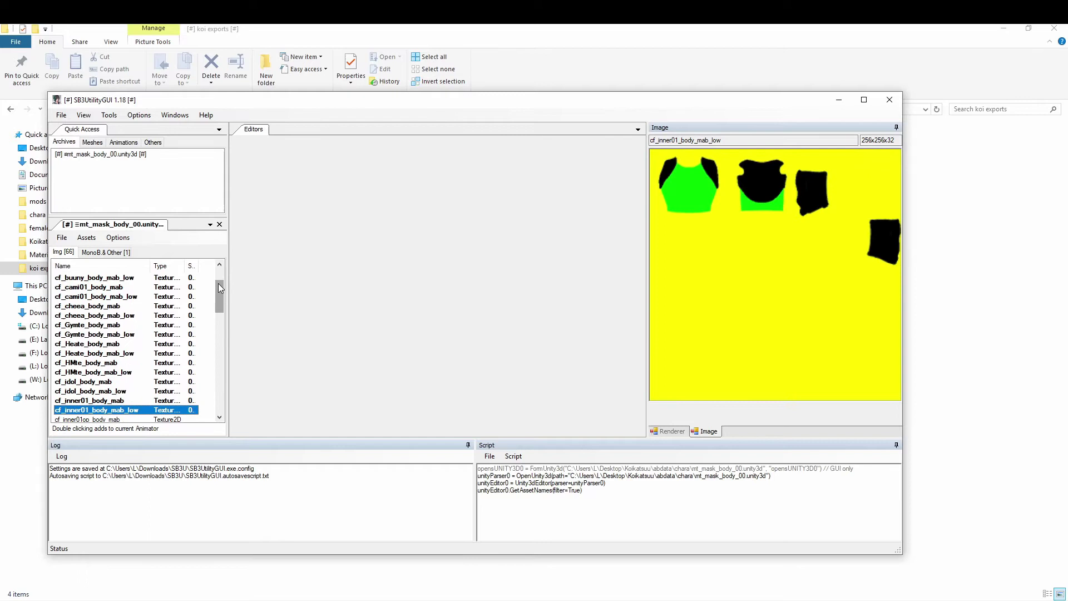
key(Down)
drag(220, 311, 218, 374)
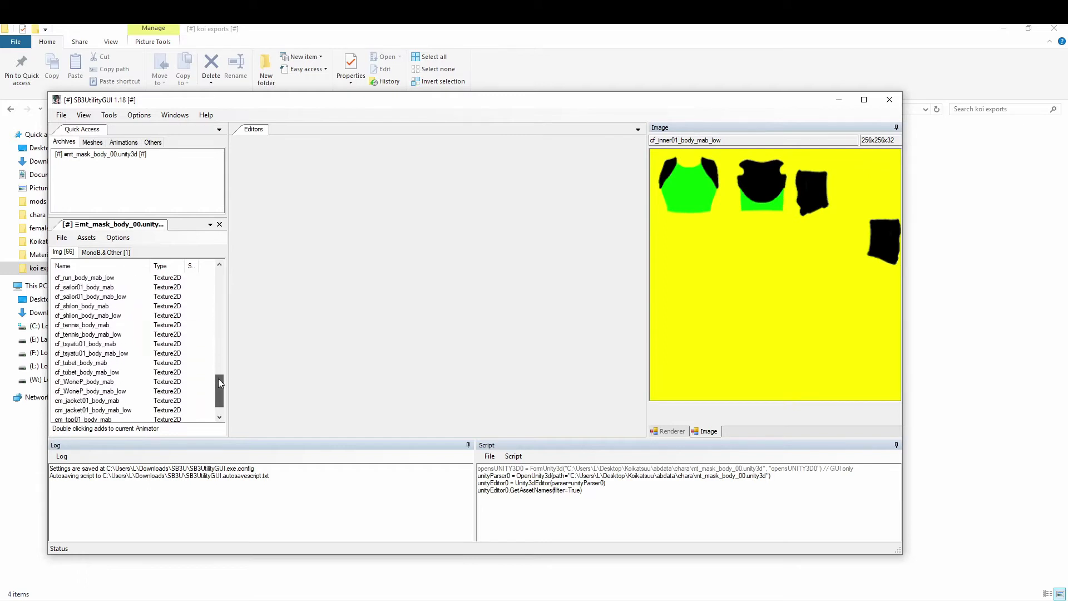
click(96, 336)
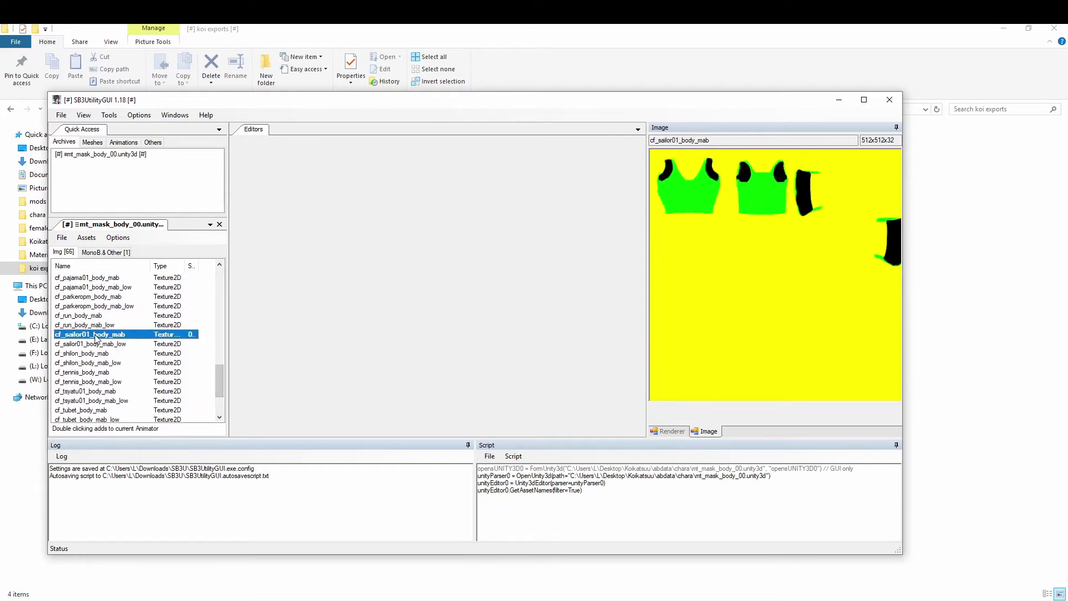
click(87, 237)
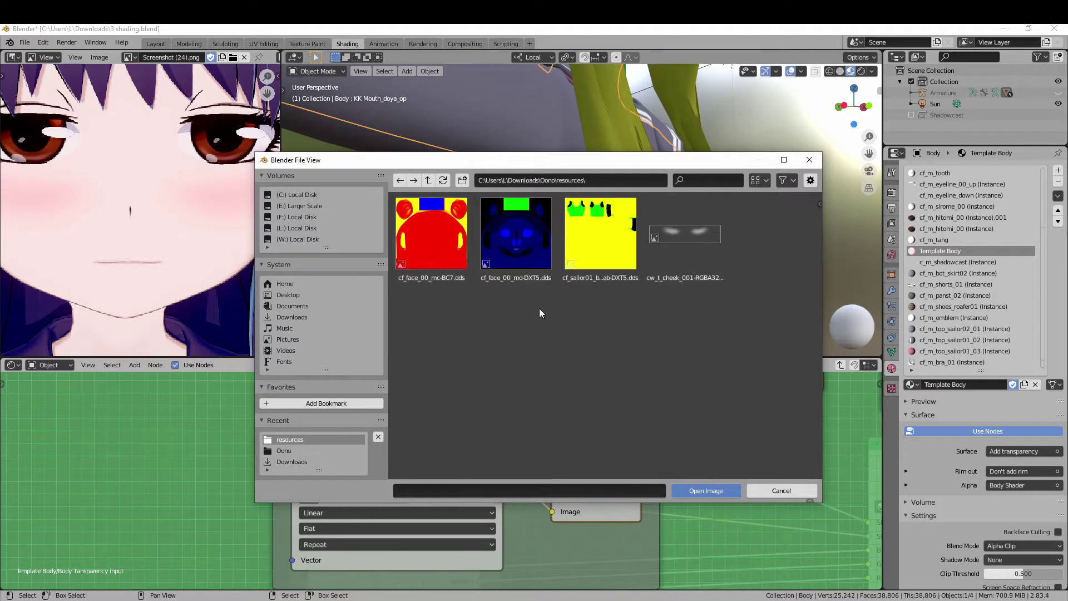
- Load the cf_sailor01 body mask image and set the clipping prevention toggle's Fac to 1
double_click(600, 235)
scroll(661, 442, down, 1)
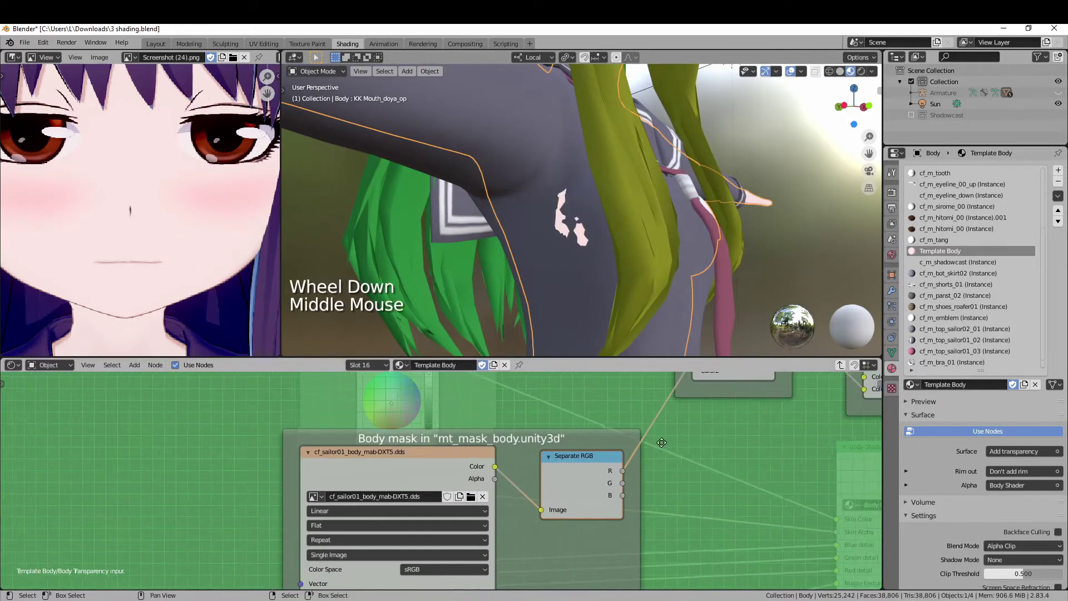
scroll(661, 442, down, 4)
mouse_move(565, 458)
middle_down()
mouse_move(467, 464)
mouse_move(470, 455)
middle_up()
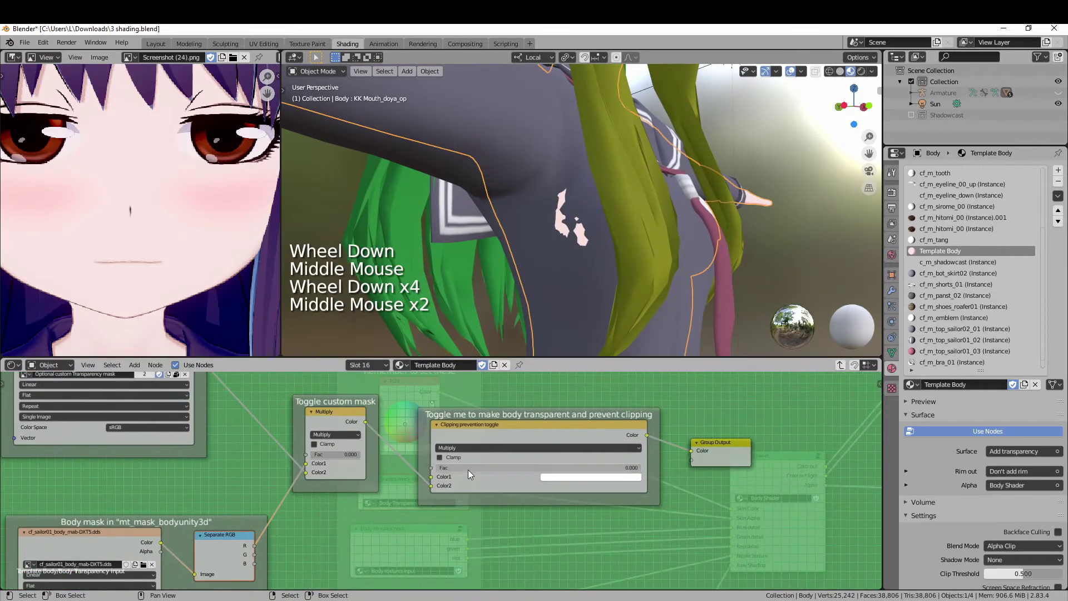
drag(468, 470, 642, 469)
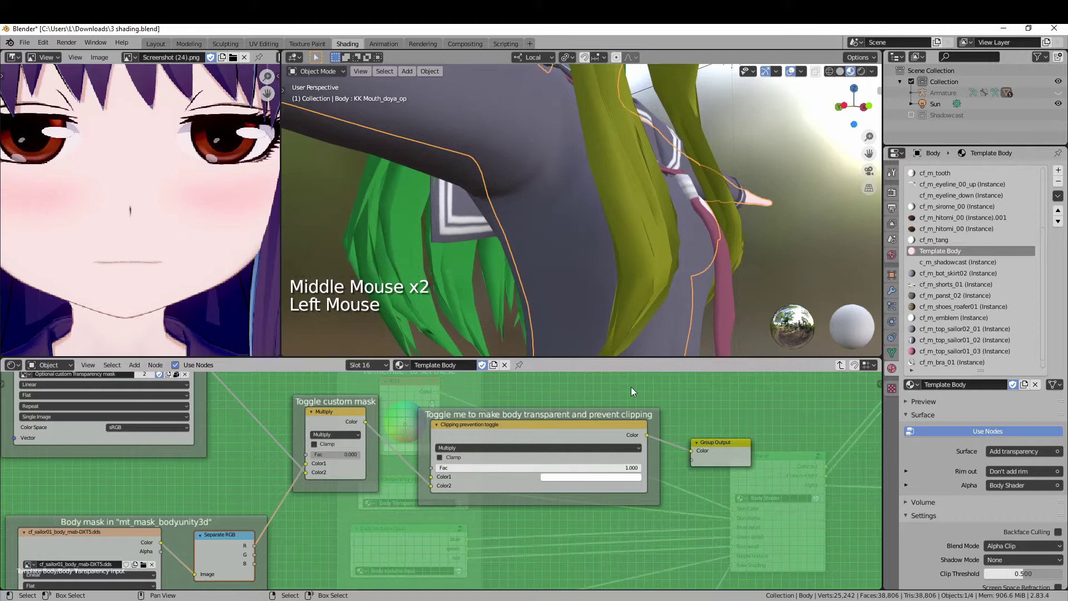
scroll(614, 246, down, 2)
- Select the clothes object and hide it
mouse_move(642, 228)
middle_down()
mouse_move(585, 230)
mouse_move(609, 242)
middle_up()
right_click(588, 224)
scroll(587, 223, down, 3)
scroll(608, 223, up, 3)
mouse_move(608, 242)
middle_down()
mouse_move(608, 257)
mouse_move(609, 247)
mouse_move(571, 245)
mouse_move(641, 256)
middle_up()
key(h)
scroll(573, 246, down, 2)
key(Tab)
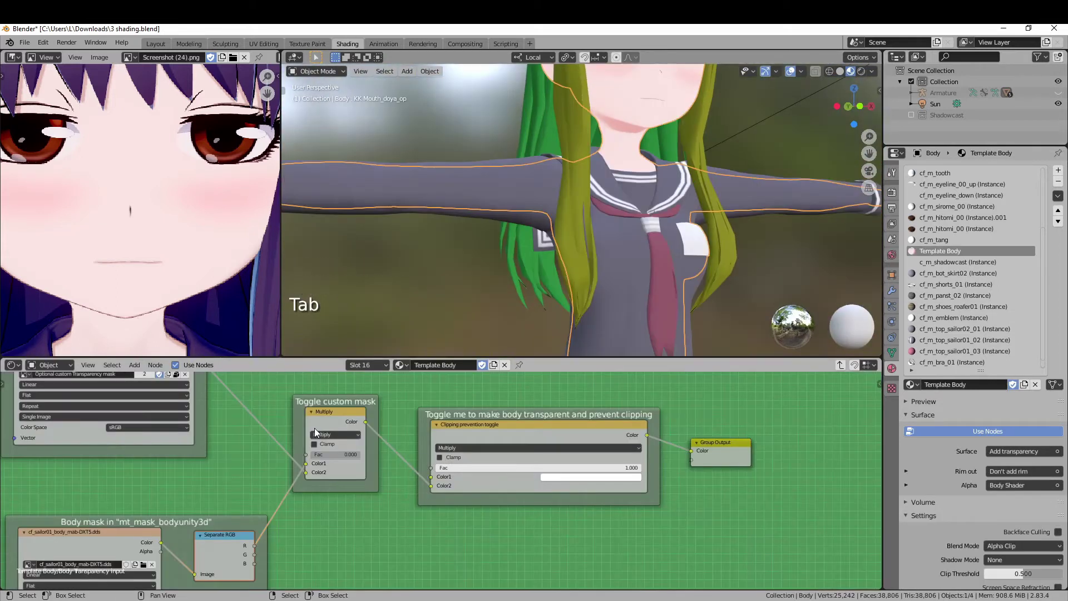
- Hide the clothes and raise the custom body mask factor so masked areas turn transparent
mouse_move(315, 428)
middle_down()
mouse_move(422, 449)
mouse_move(235, 409)
middle_up()
scroll(354, 436, up, 2)
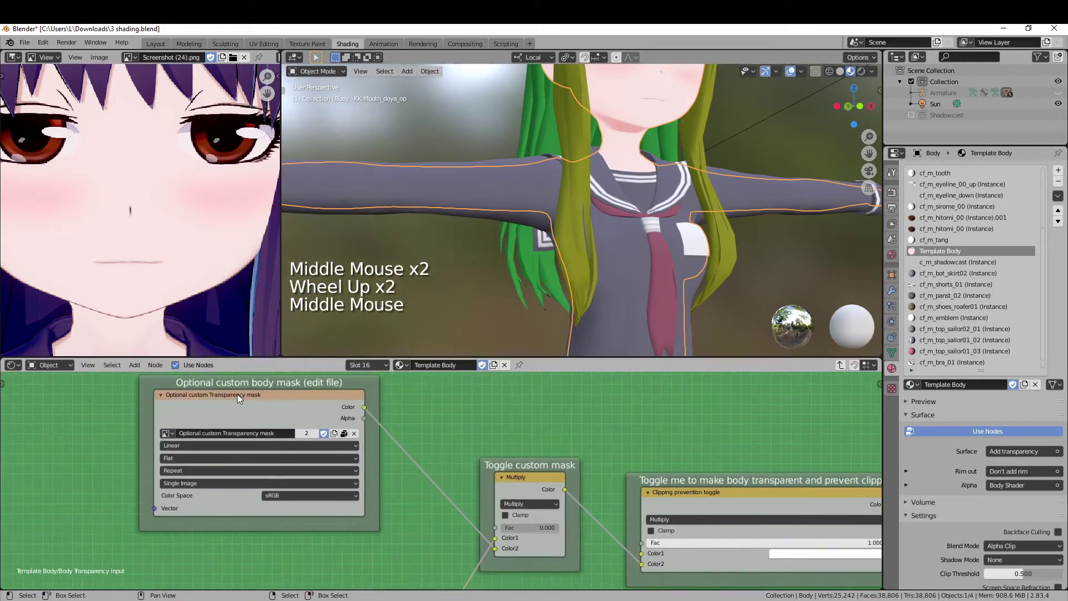
click(516, 531)
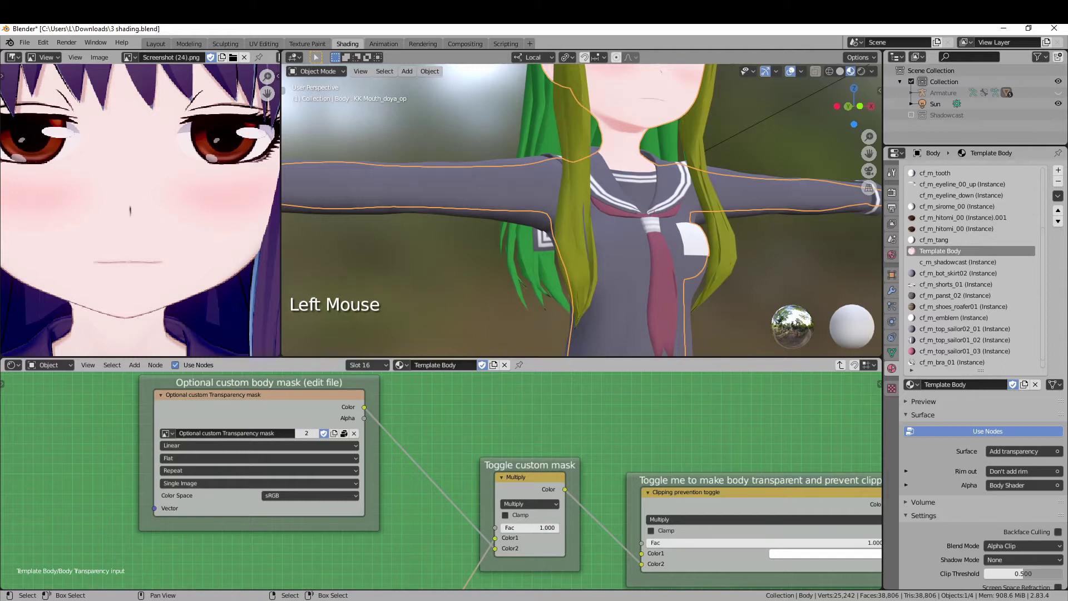
right_click(517, 162)
key(h)
mouse_move(547, 214)
shift+middle_down()
mouse_move(576, 355)
mouse_move(468, 335)
shift+middle_up()
scroll(467, 334, down, 2)
drag(526, 529, 657, 332)
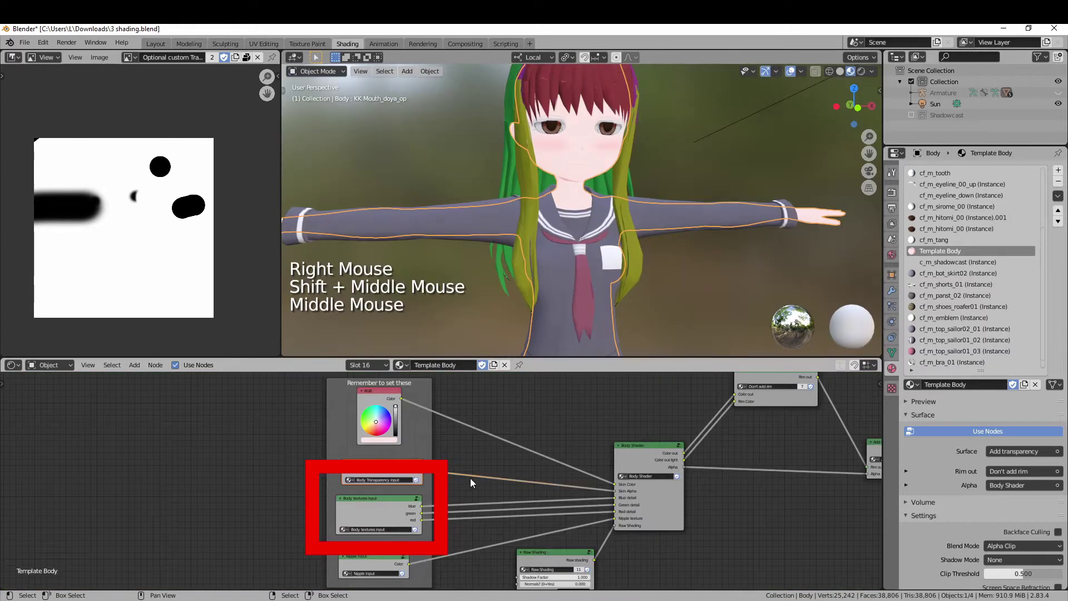
- Inspect the Body textures group's image nodes, down to the knee mask and Body linemask frame
middle_drag(470, 479, 451, 487)
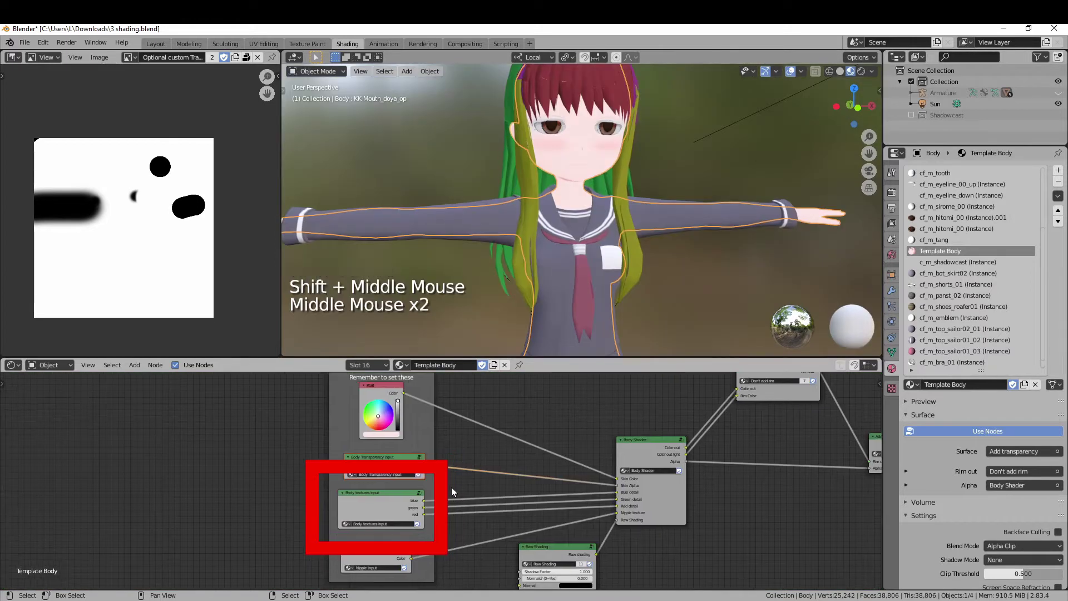
scroll(395, 522, up, 6)
mouse_move(395, 522)
middle_down()
mouse_move(444, 499)
mouse_move(467, 456)
middle_up()
scroll(444, 499, up, 5)
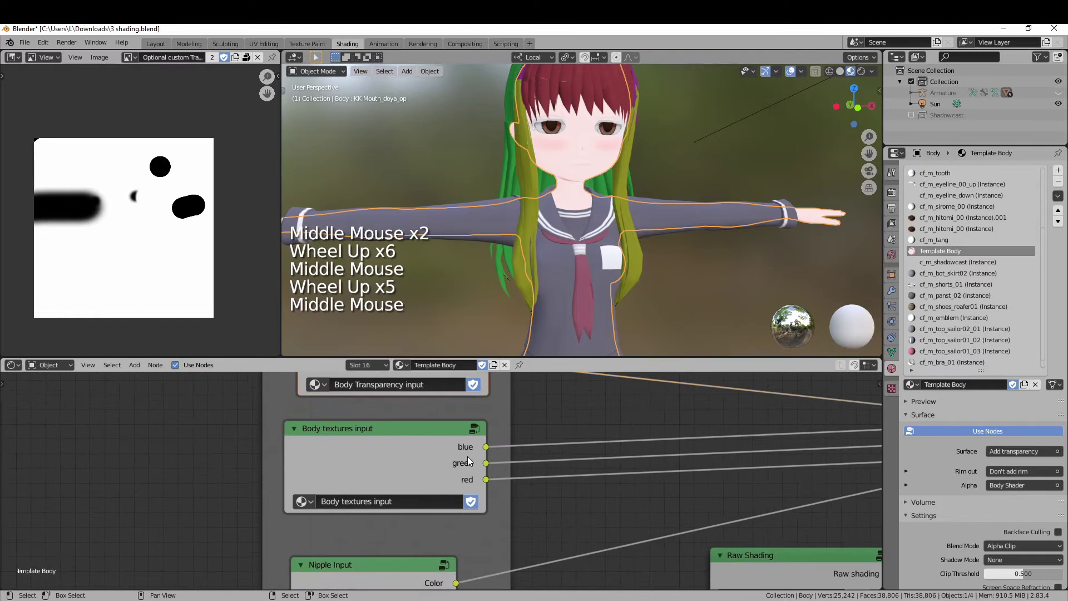
click(472, 429)
scroll(419, 450, down, 7)
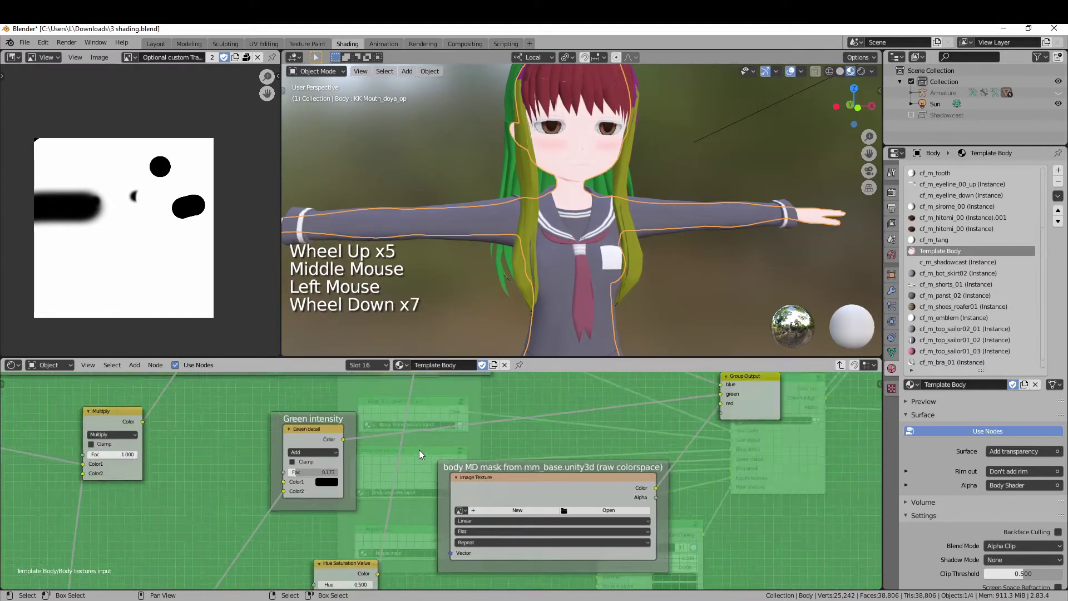
scroll(419, 450, down, 12)
middle_drag(424, 453, 460, 426)
scroll(462, 421, down, 3)
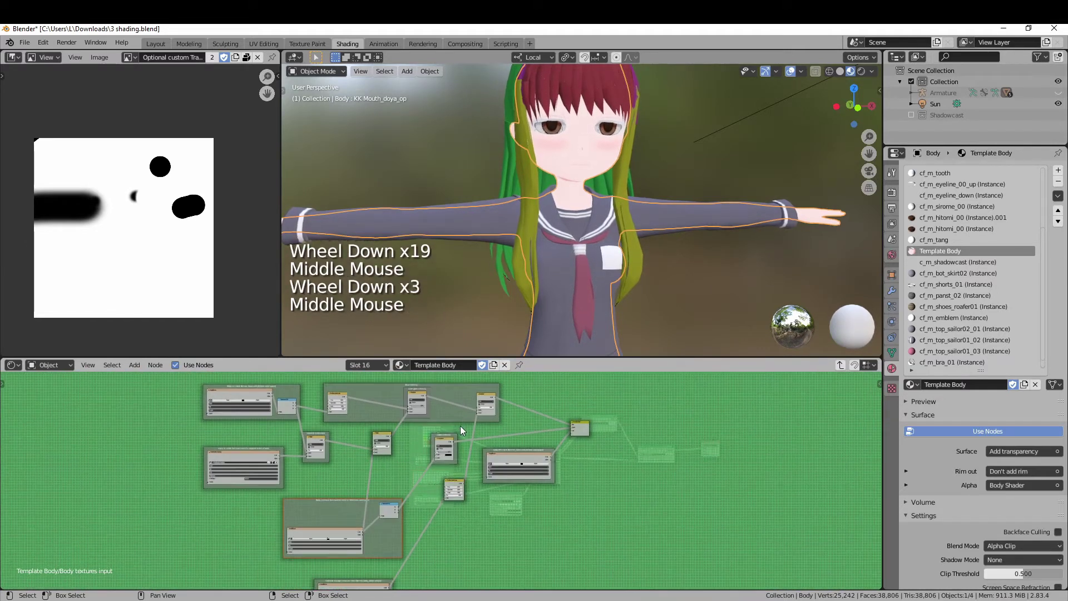
scroll(460, 425, down, 2)
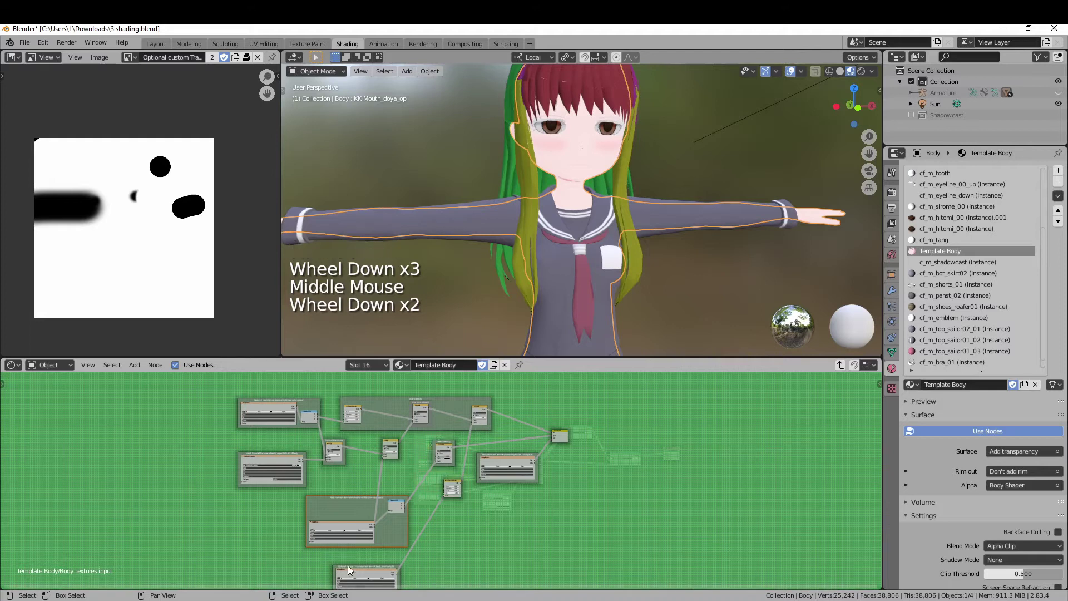
mouse_move(310, 429)
middle_down()
mouse_move(420, 465)
mouse_move(466, 499)
middle_up()
scroll(419, 465, up, 7)
scroll(441, 479, up, 5)
scroll(445, 481, up, 9)
scroll(445, 482, up, 2)
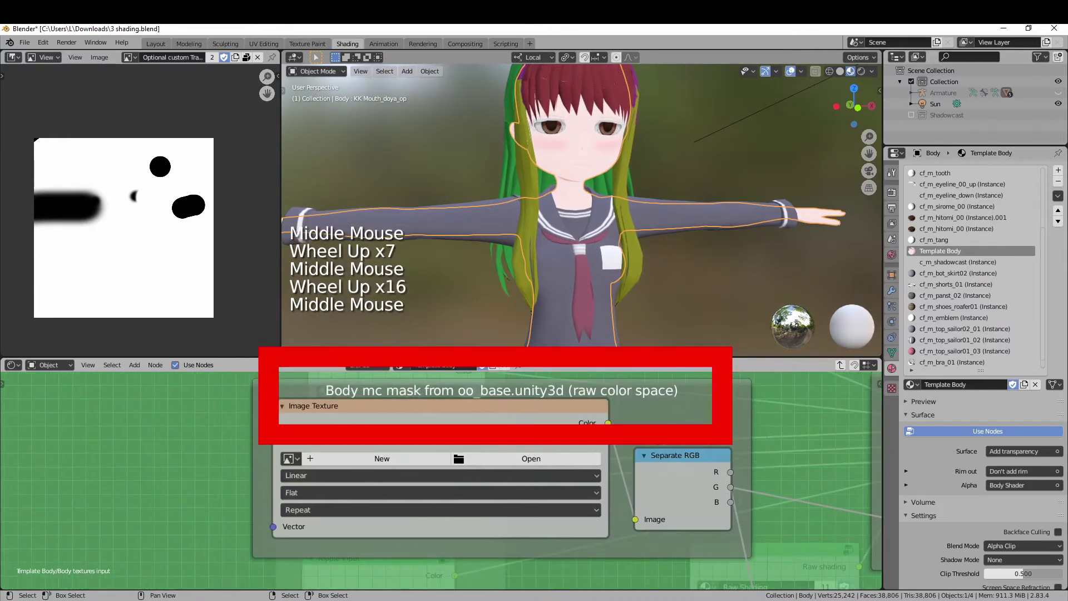
middle_drag(458, 445, 434, 402)
scroll(452, 450, down, 6)
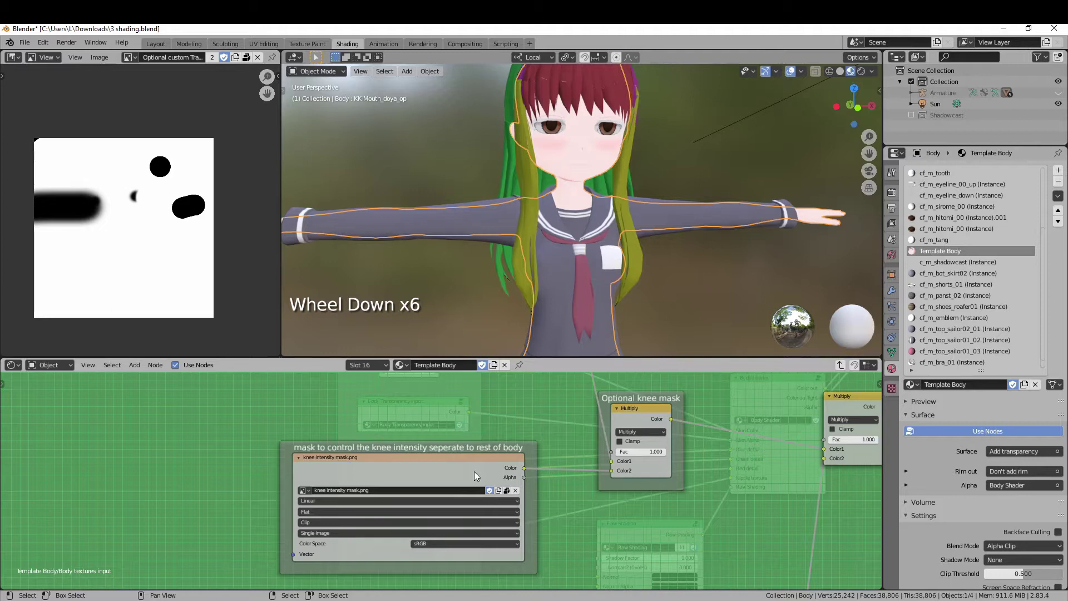
scroll(475, 472, down, 3)
scroll(455, 480, up, 1)
scroll(455, 485, up, 4)
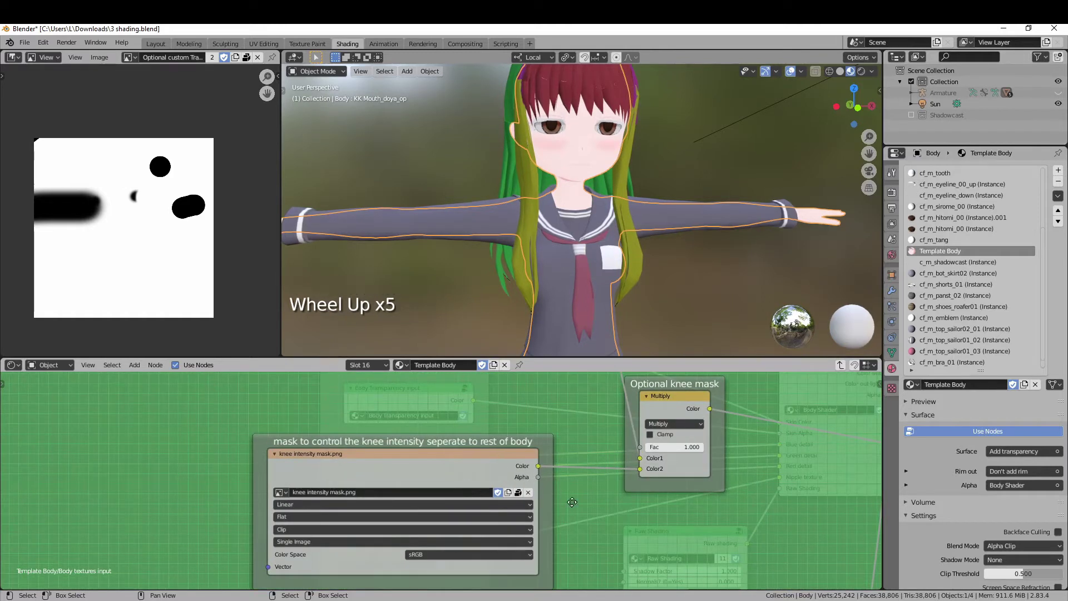
mouse_move(467, 434)
middle_down()
mouse_move(505, 513)
mouse_move(289, 457)
middle_up()
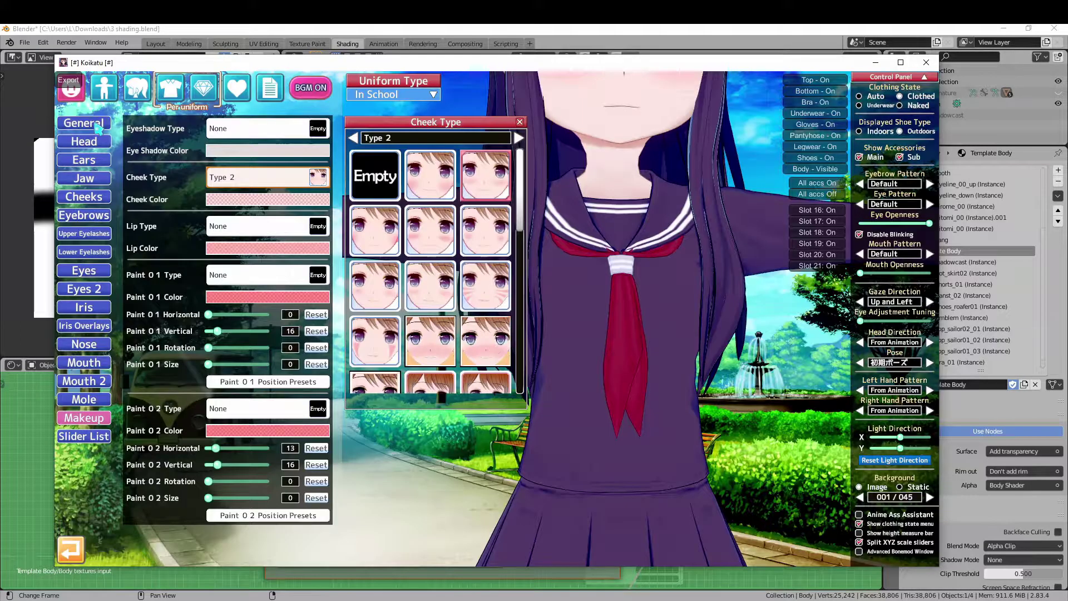
- Export the body's LineMask texture from Koikatsu's Material Editor (Body)
click(98, 124)
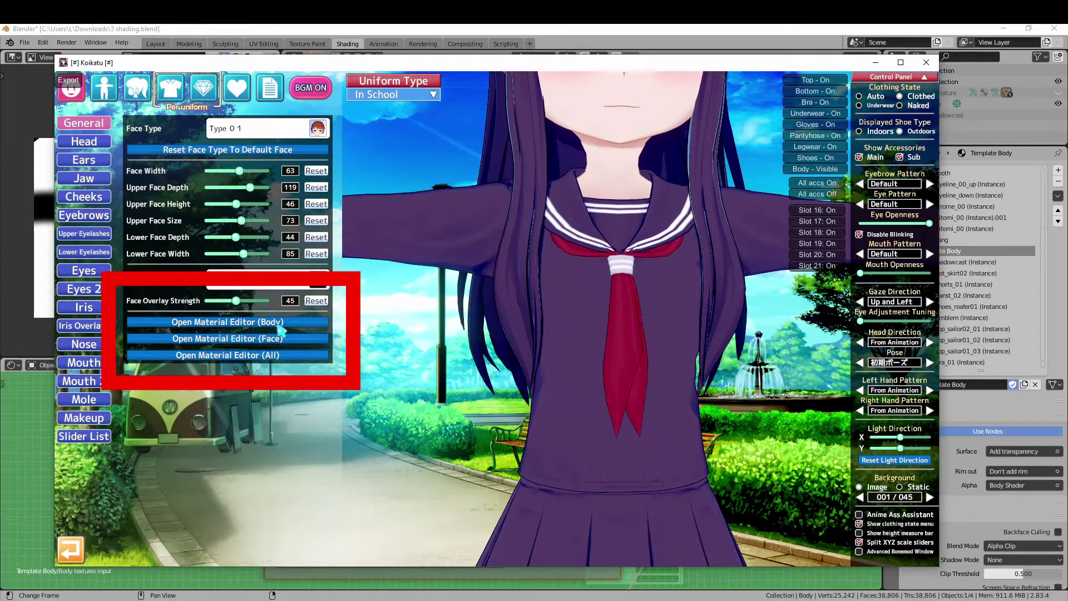
click(298, 327)
scroll(346, 403, up, 2)
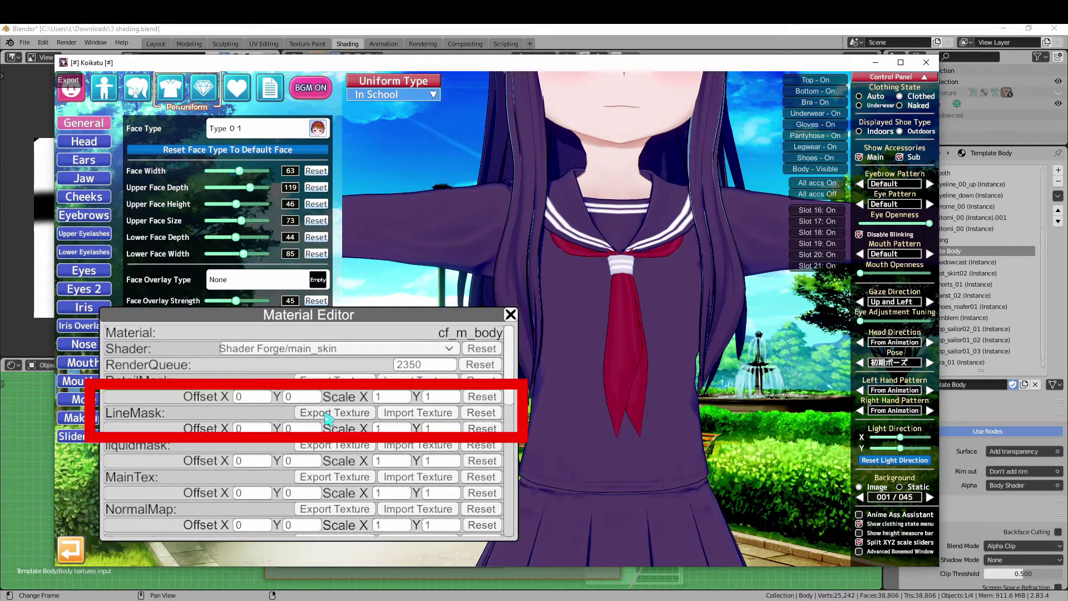
click(327, 418)
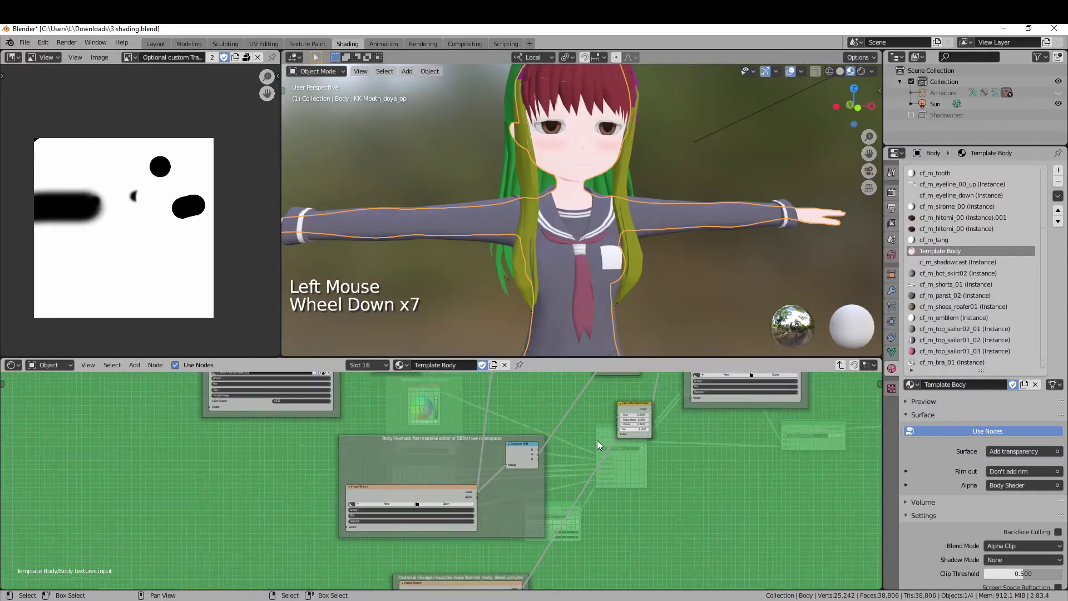
- Pan the Blender node editor to center on the Image Texture node
mouse_move(597, 440)
middle_down()
mouse_move(456, 474)
mouse_move(304, 424)
middle_up()
middle_drag(358, 525, 407, 492)
scroll(392, 501, up, 6)
scroll(390, 513, up, 4)
middle_drag(303, 456, 318, 460)
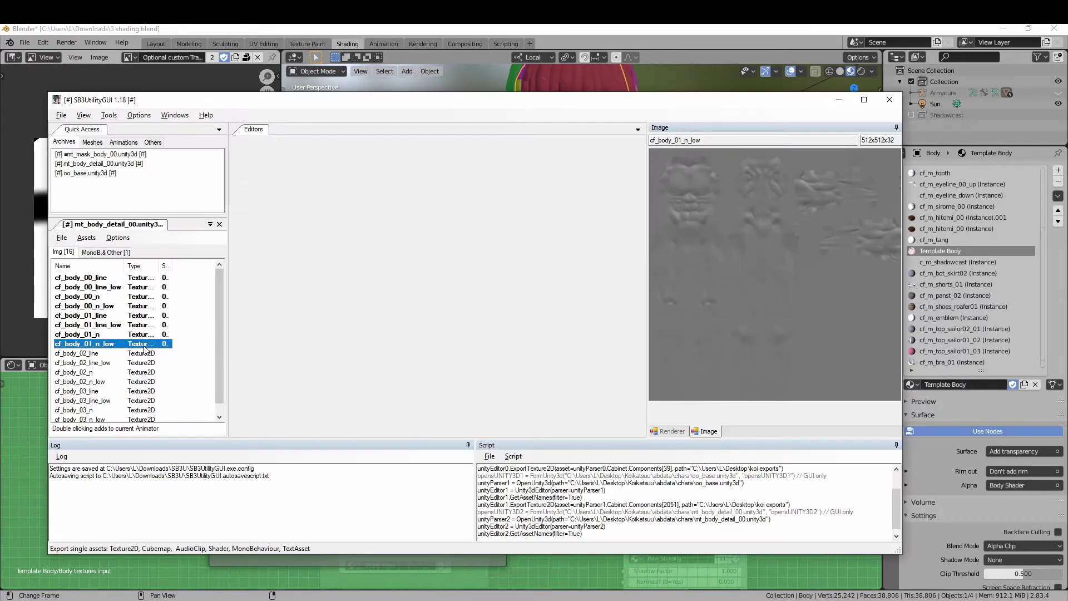
- Step through the body detail textures in the Img list and show more of the node tree
key(Down)
key(Down)
key(Down)
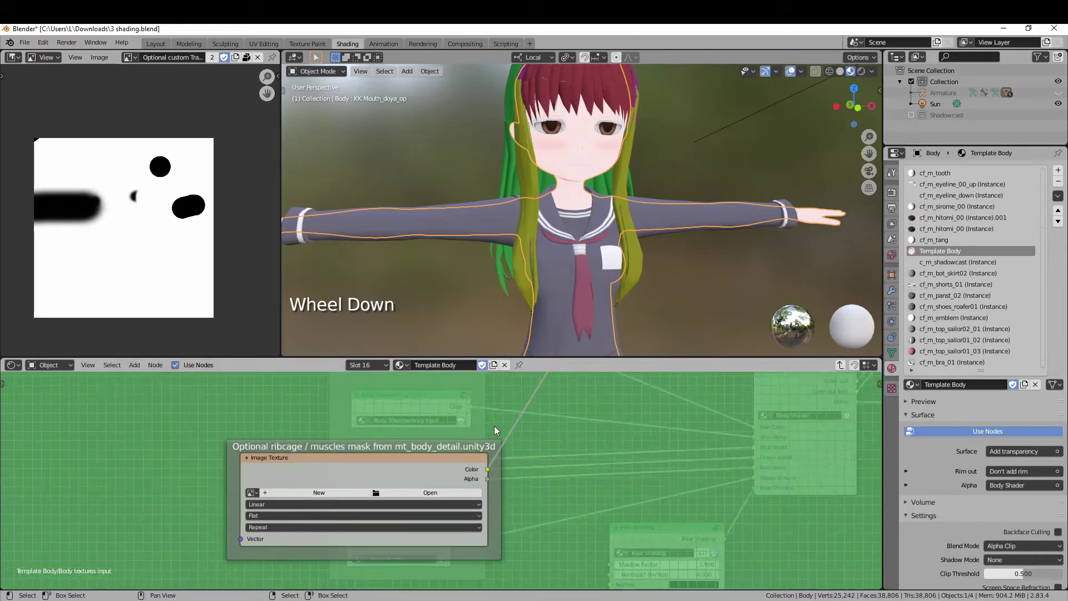
scroll(494, 425, down, 10)
middle_drag(568, 401, 518, 417)
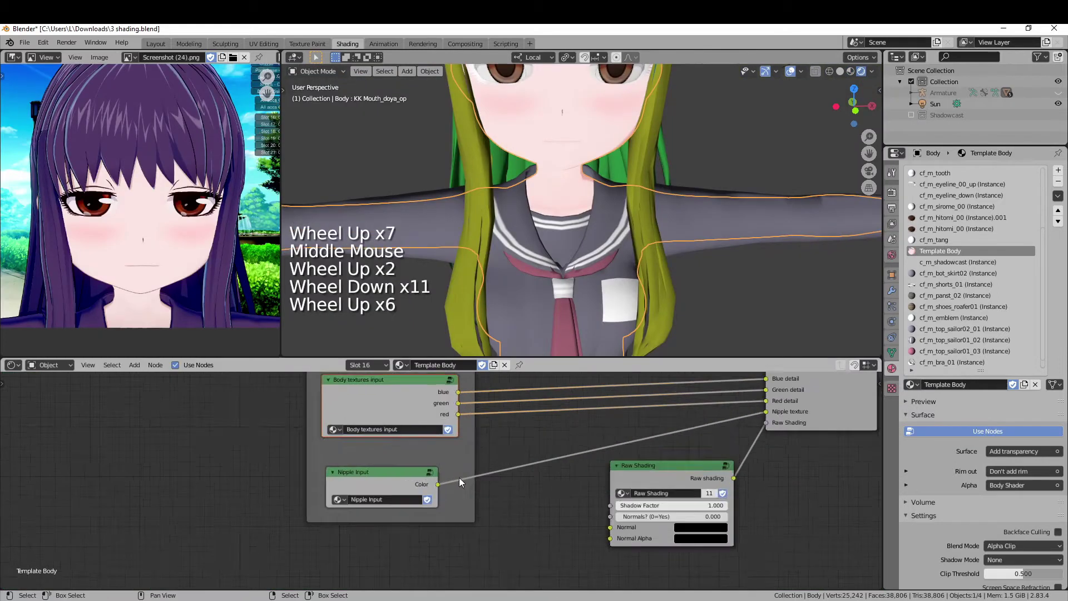
scroll(418, 477, up, 5)
- Delete the Nipple Input node from the Template Body node tree
click(377, 470)
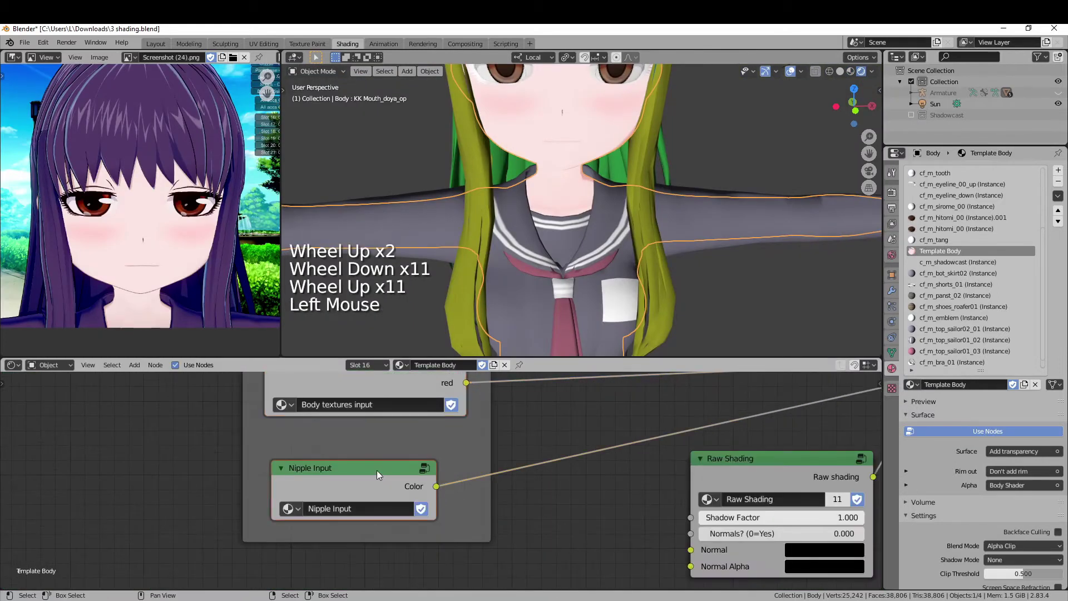
key(Delete)
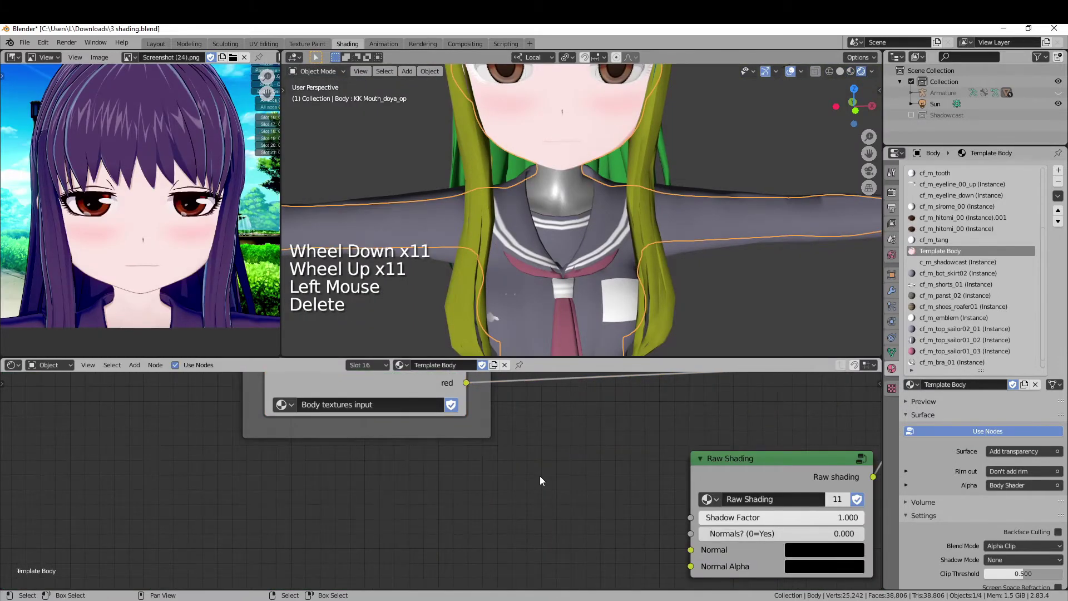
scroll(564, 451, down, 1)
scroll(565, 452, down, 9)
mouse_move(565, 451)
middle_down()
mouse_move(516, 445)
mouse_move(539, 474)
mouse_move(530, 472)
middle_up()
scroll(516, 445, up, 6)
- Inside Body Shader, make Green Multiplier dark red and adjust Blue Multiplier's brightness
key(Tab)
scroll(540, 505, up, 4)
scroll(523, 468, up, 4)
scroll(523, 467, up, 1)
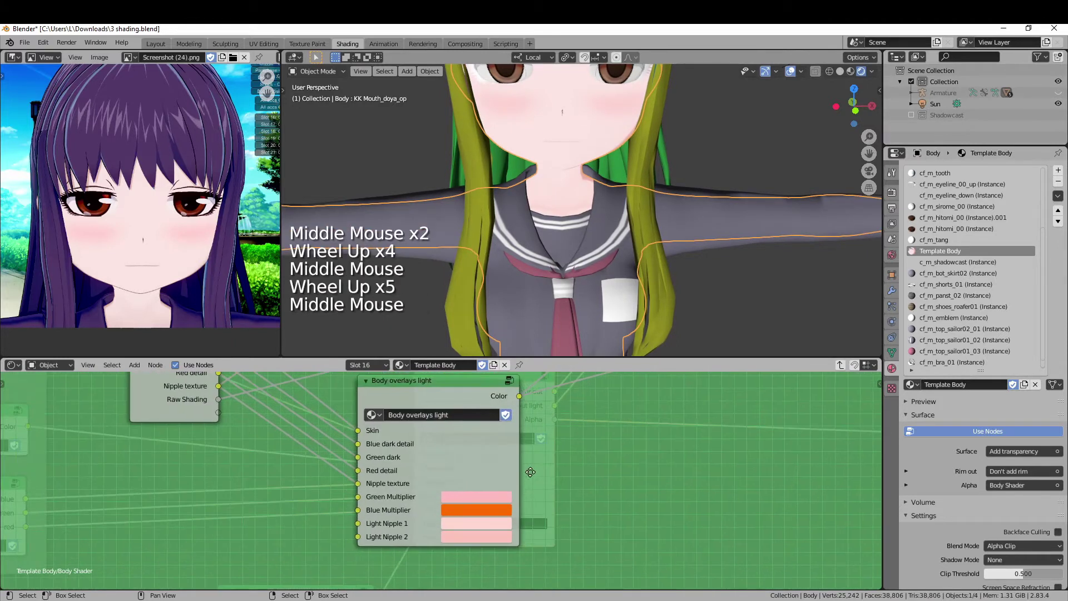
click(476, 496)
drag(493, 385, 492, 397)
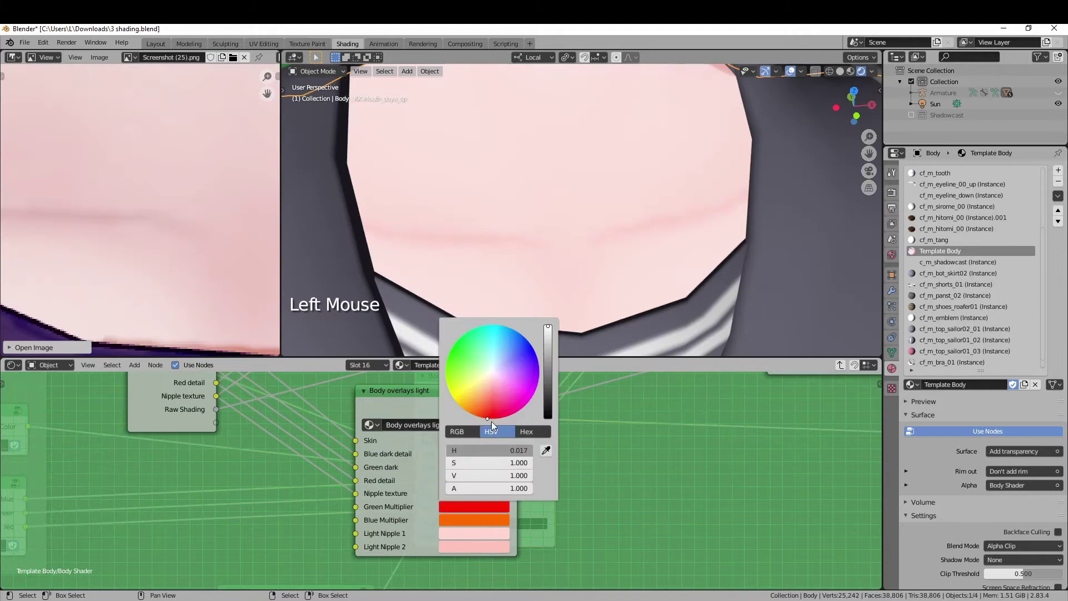
drag(512, 480, 488, 480)
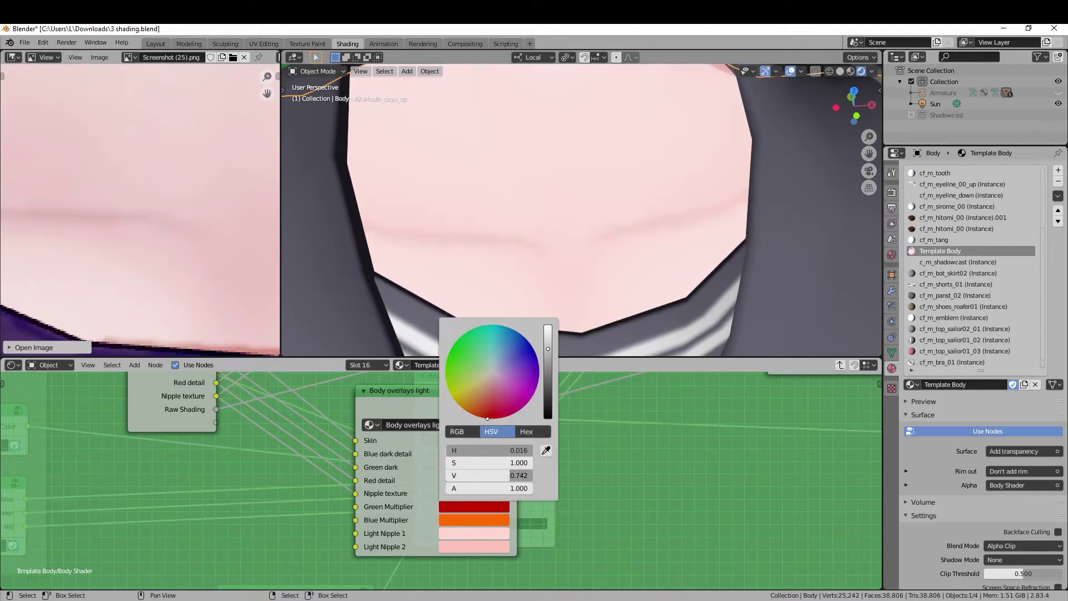
click(468, 522)
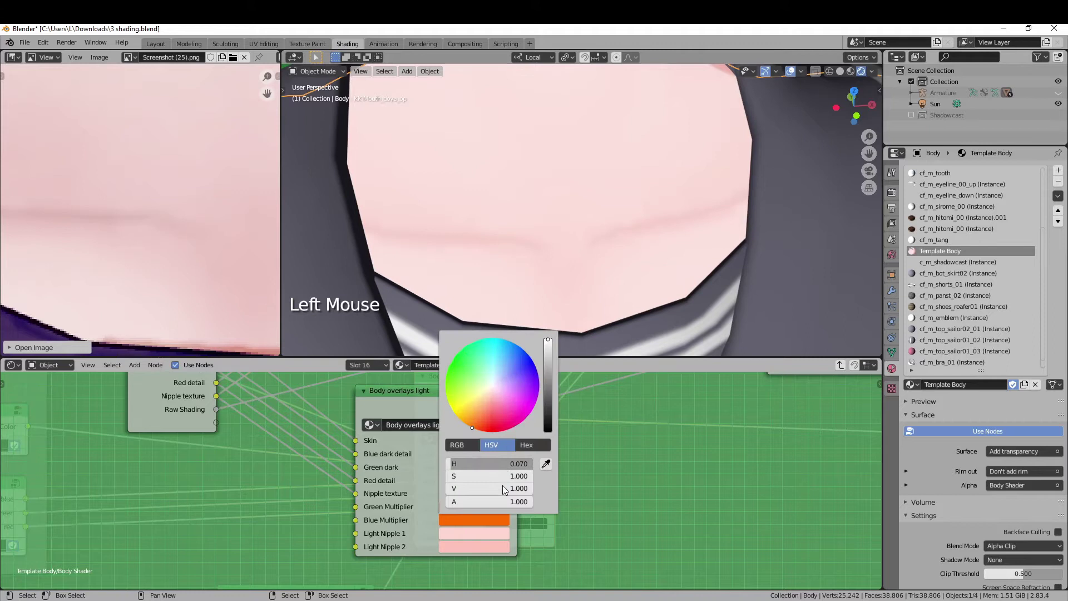
mouse_move(503, 488)
mouse_down()
mouse_move(451, 489)
mouse_move(509, 489)
mouse_up()
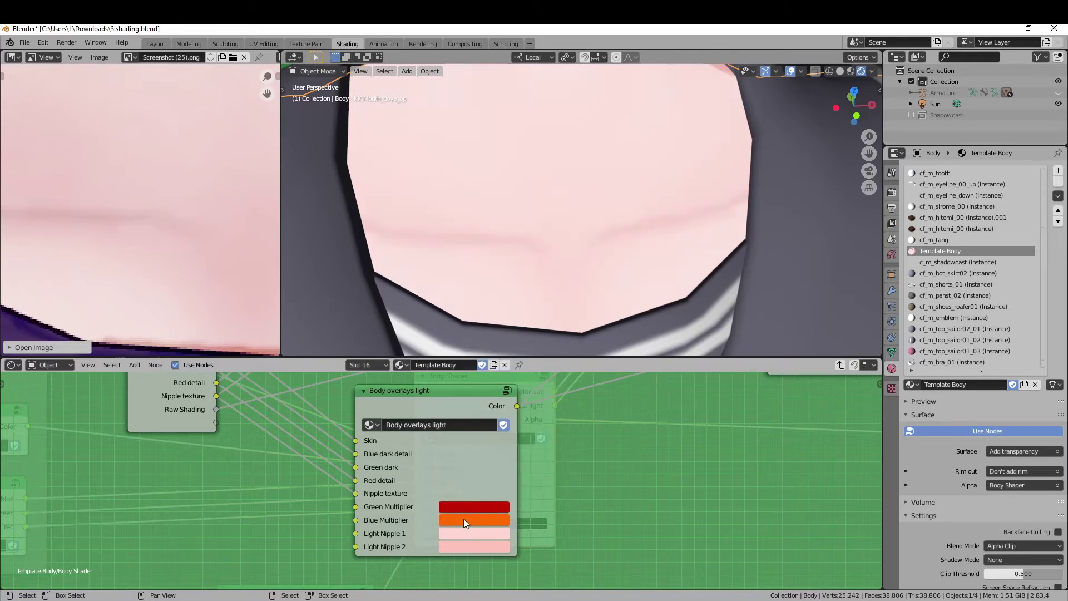
scroll(447, 257, down, 3)
scroll(446, 258, up, 1)
scroll(155, 244, down, 2)
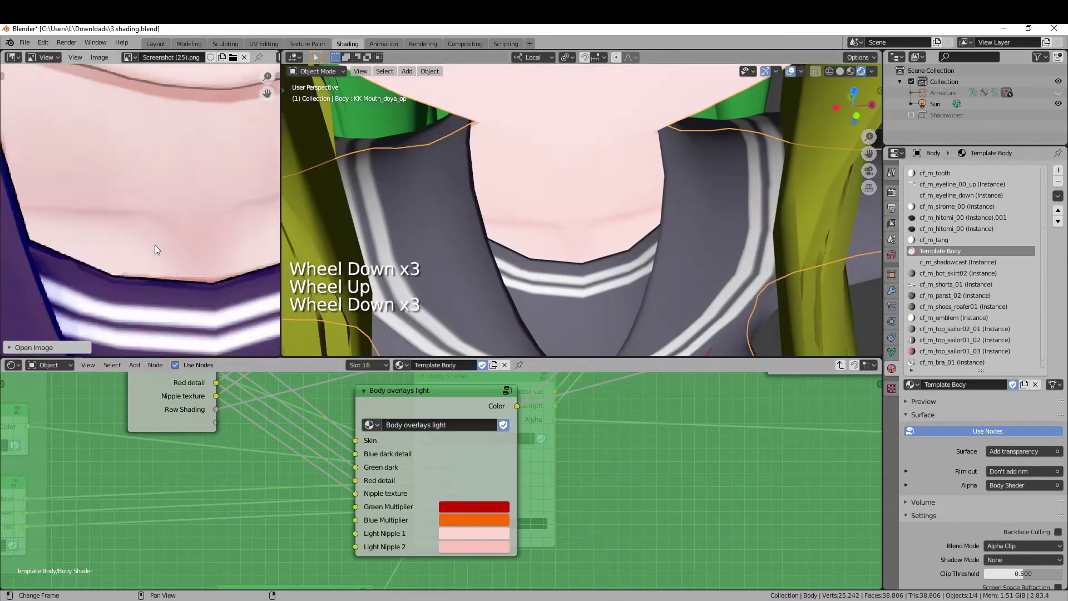
scroll(158, 247, down, 7)
scroll(157, 246, up, 3)
scroll(158, 246, up, 6)
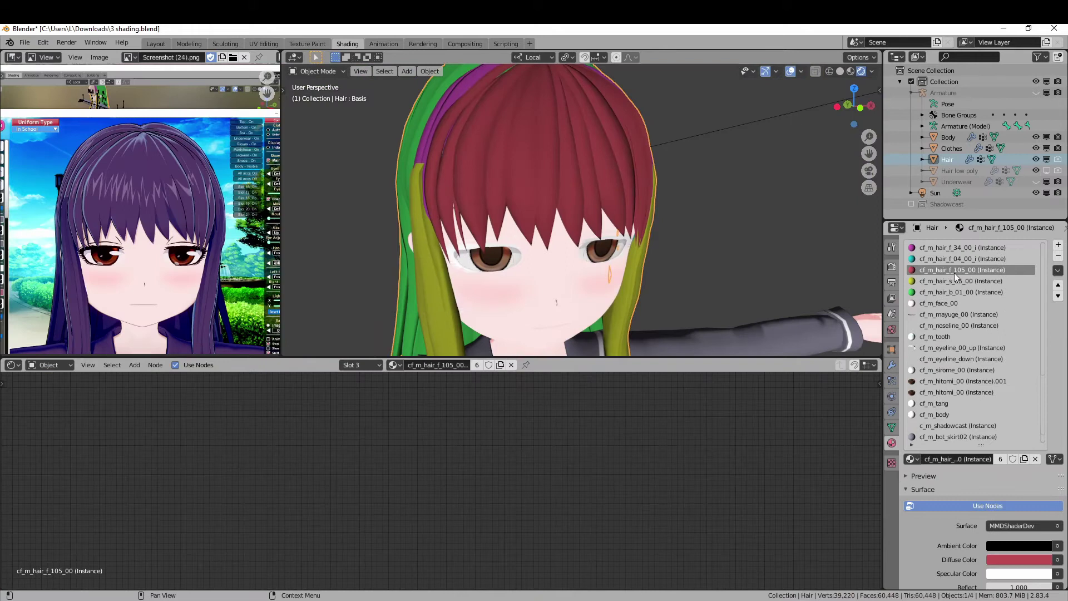
- Put F Template Hair in the cf_m_hair_f_105_00 slot and rename it Template Hair F105
click(912, 459)
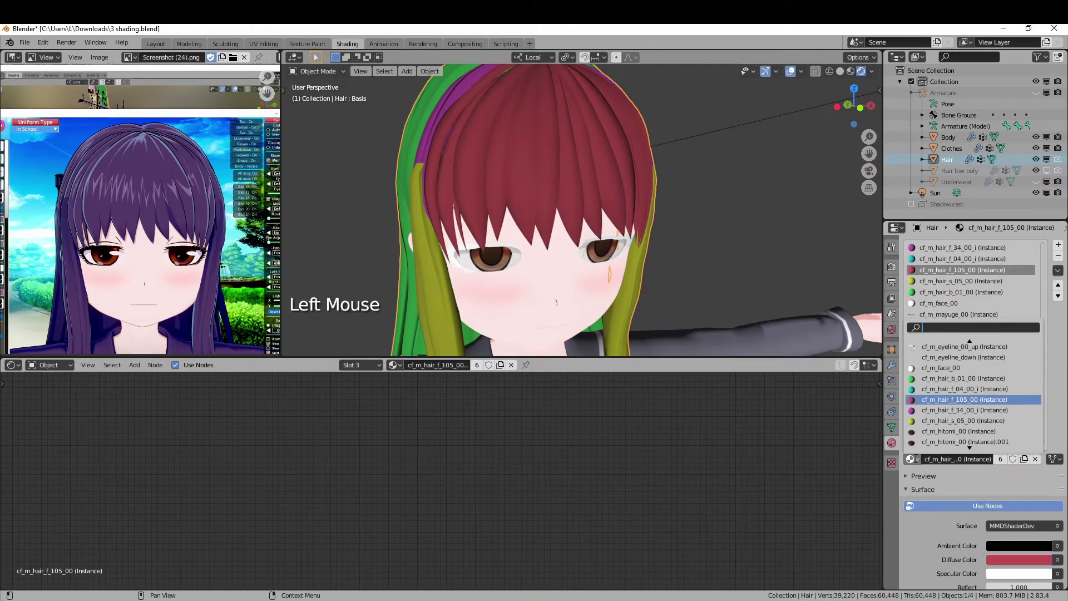
text(templ)
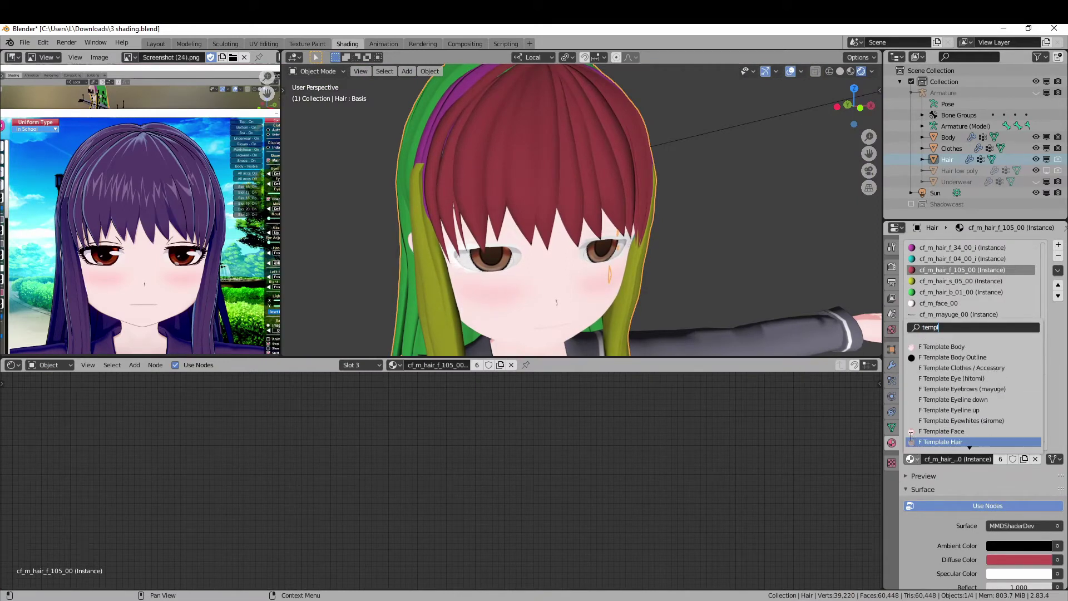
click(916, 443)
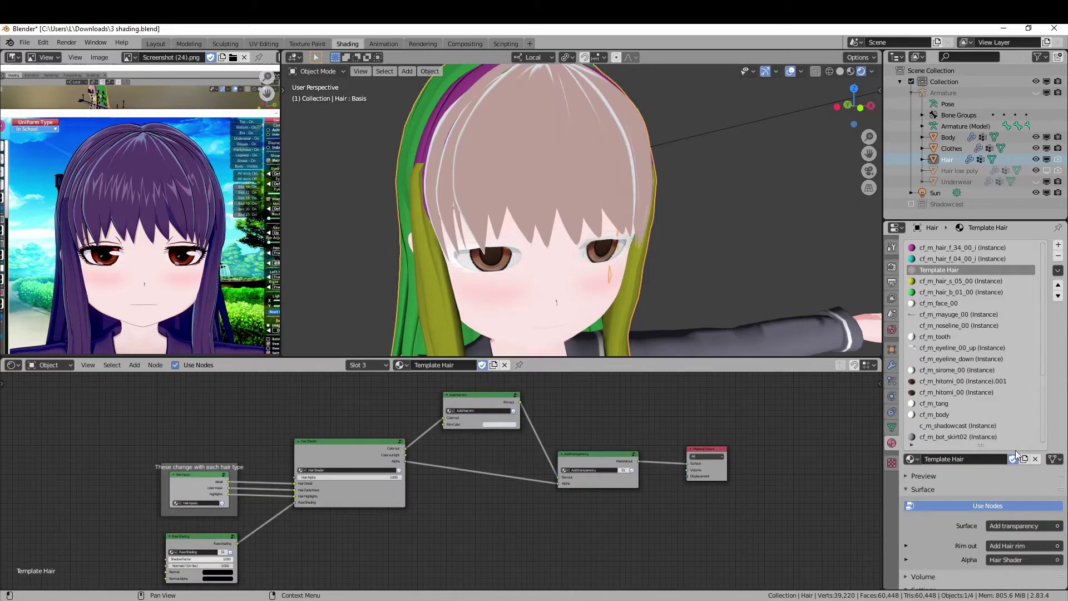
click(966, 458)
text(F105)
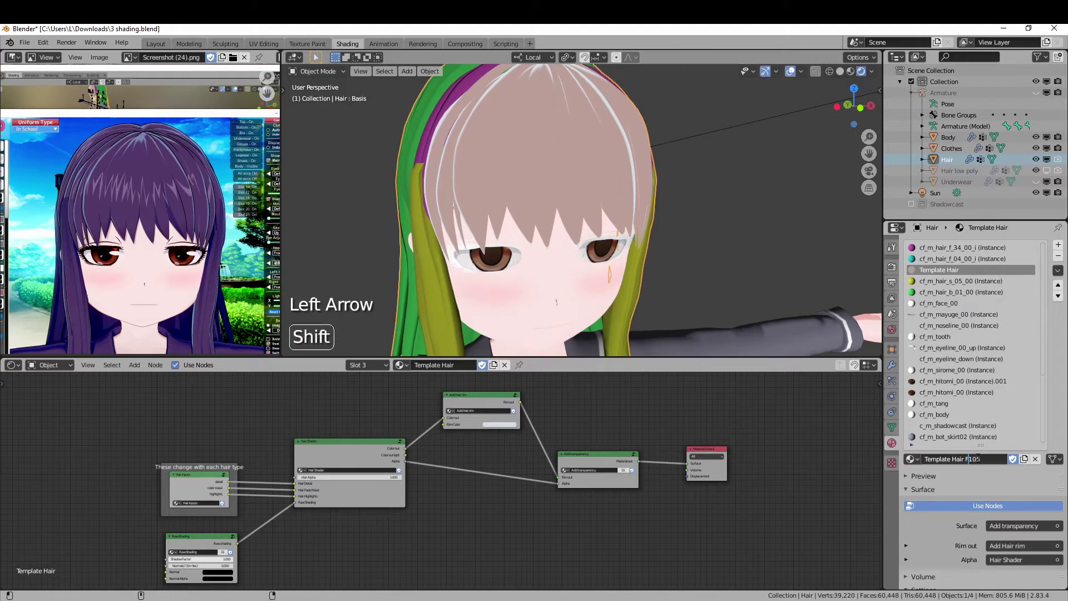
- Inspect the Hair inputs group's empty detail and colour mask textures, then switch to Koikatu
mouse_move(335, 455)
middle_down()
mouse_move(521, 453)
mouse_move(438, 464)
middle_up()
scroll(439, 464, up, 3)
scroll(439, 463, up, 1)
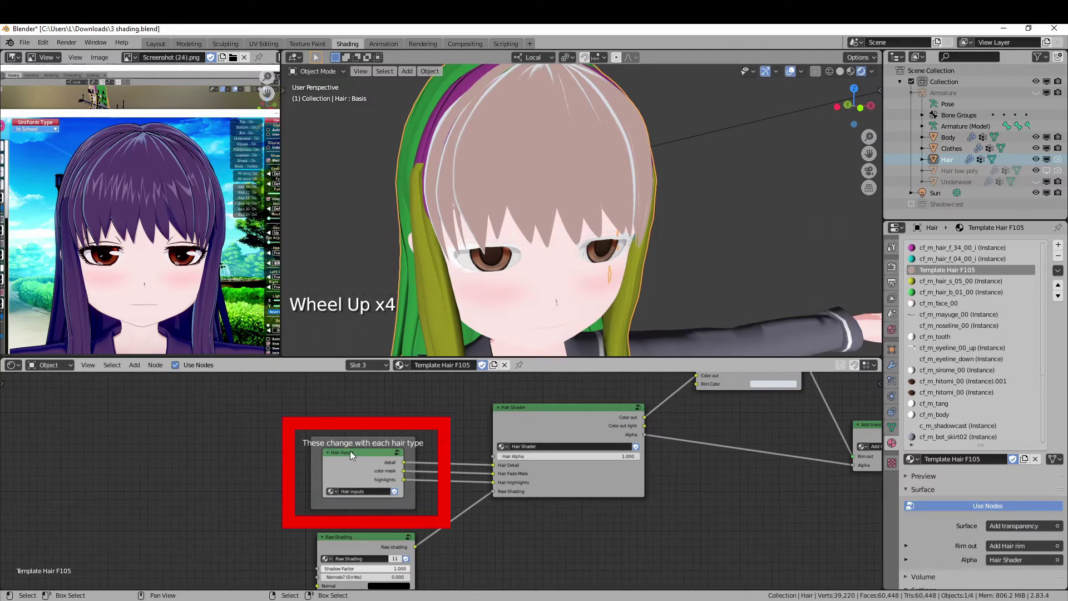
click(350, 451)
middle_drag(367, 455, 400, 452)
click(400, 453)
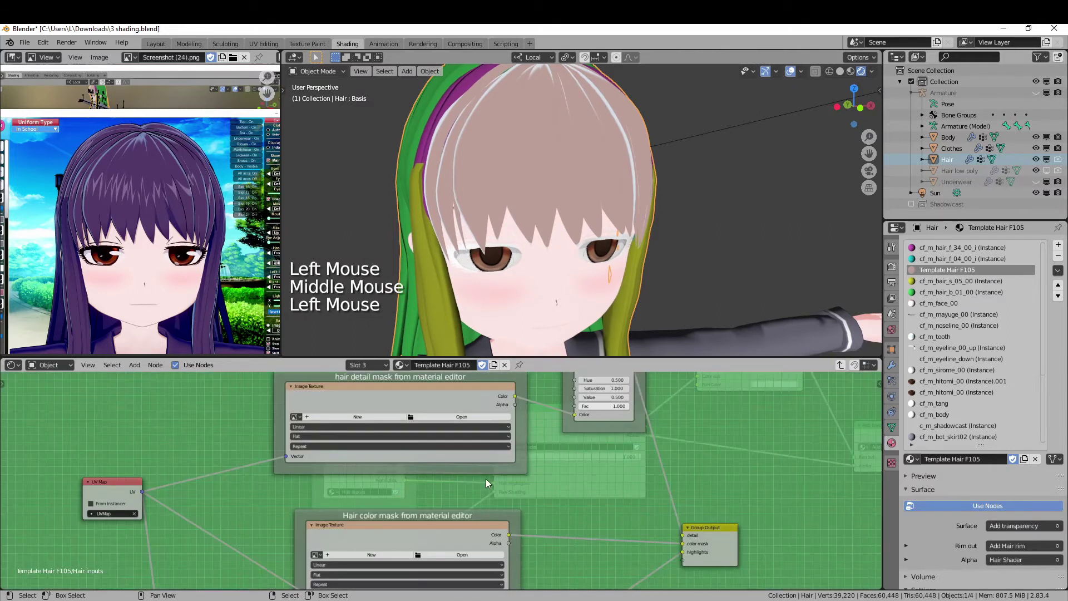
scroll(489, 478, down, 7)
mouse_move(495, 476)
middle_down()
mouse_move(514, 417)
mouse_move(501, 451)
mouse_move(485, 456)
middle_up()
scroll(514, 418, down, 4)
scroll(518, 442, down, 2)
scroll(501, 450, up, 1)
scroll(502, 451, up, 6)
scroll(484, 456, up, 1)
scroll(484, 457, up, 9)
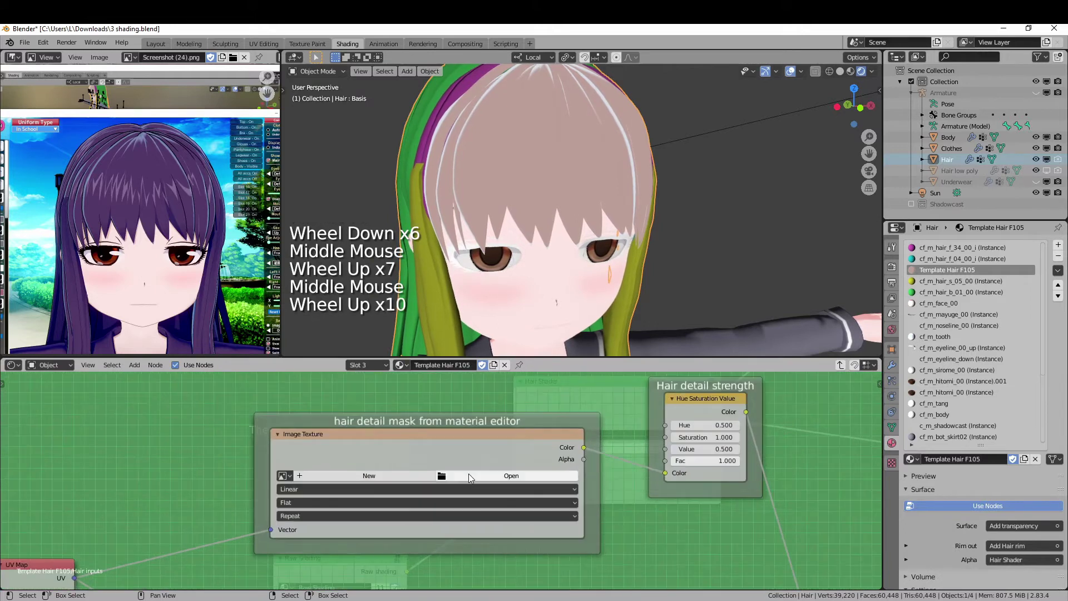
key(alt+Tab)
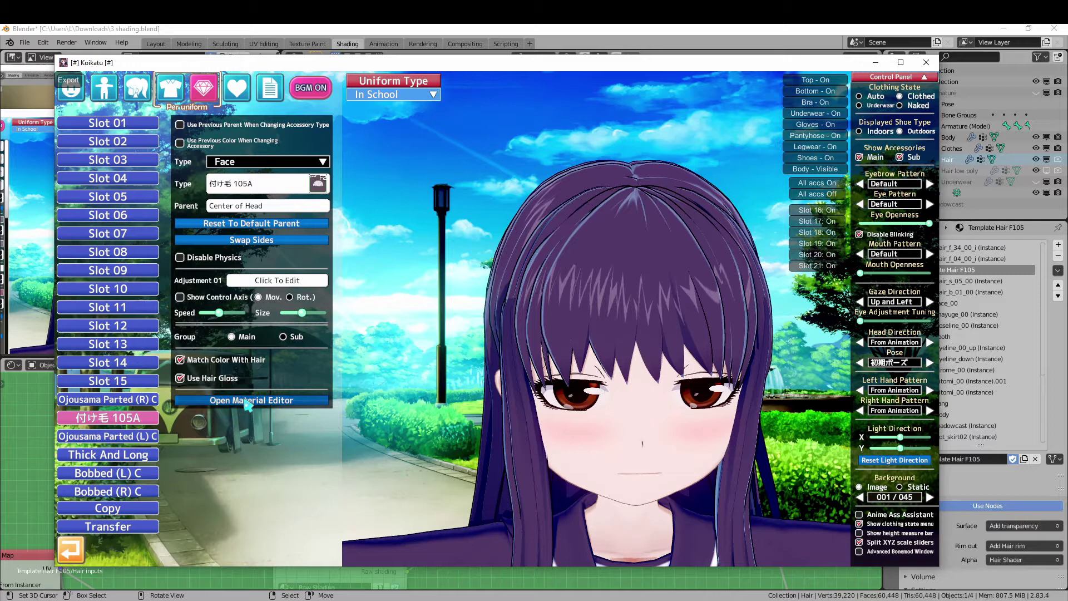
- Export the 105 hair ColorMask, DetailMask and HairGloss textures from Koikatsu's Material Editor
click(320, 401)
scroll(325, 386, down, 3)
scroll(327, 387, down, 2)
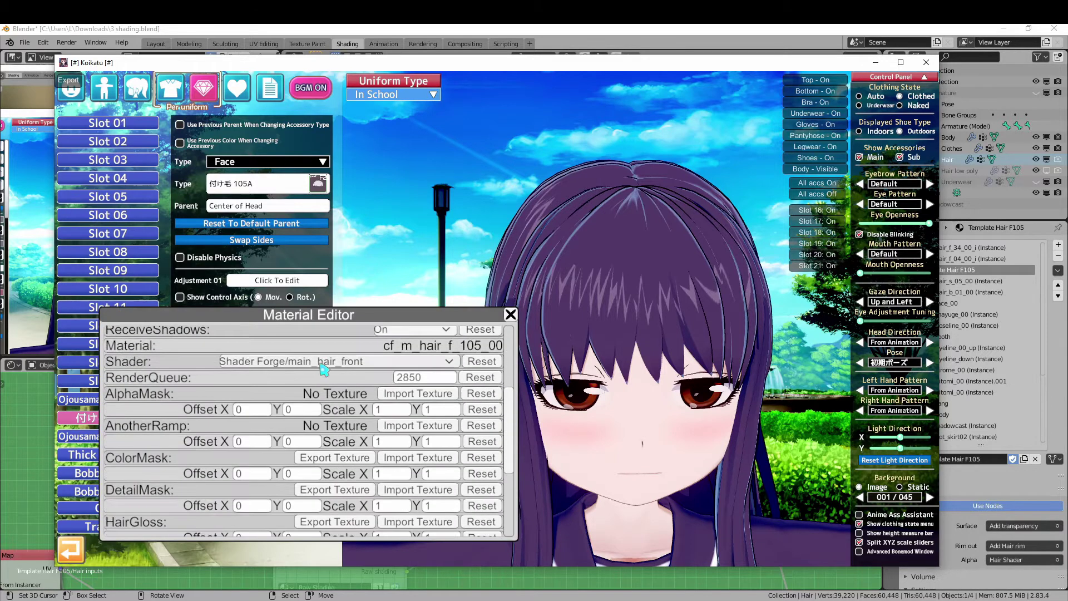
scroll(332, 389, down, 2)
click(338, 409)
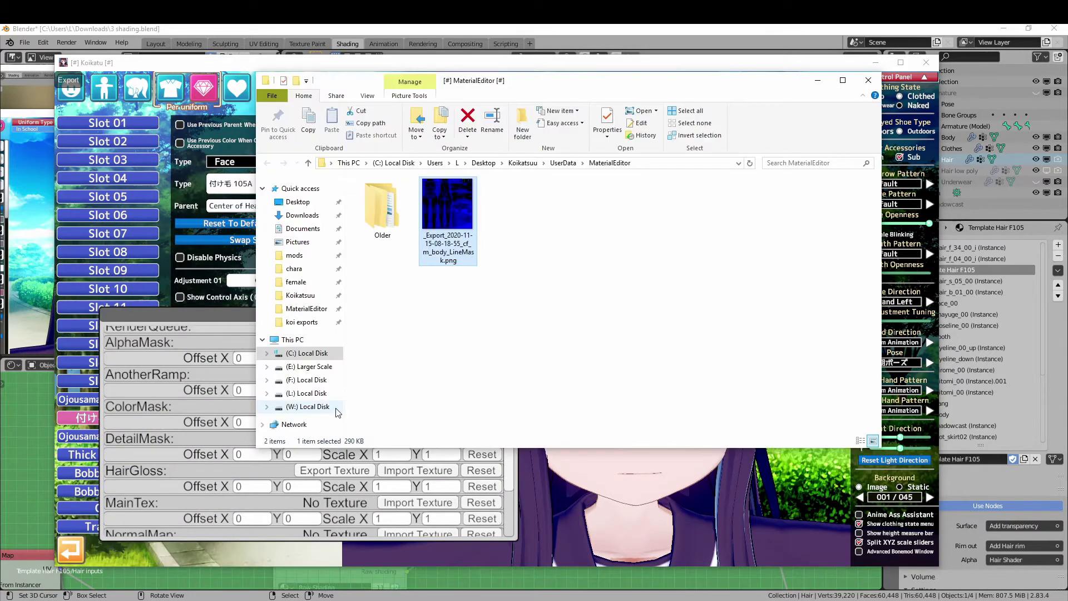
click(219, 431)
click(333, 440)
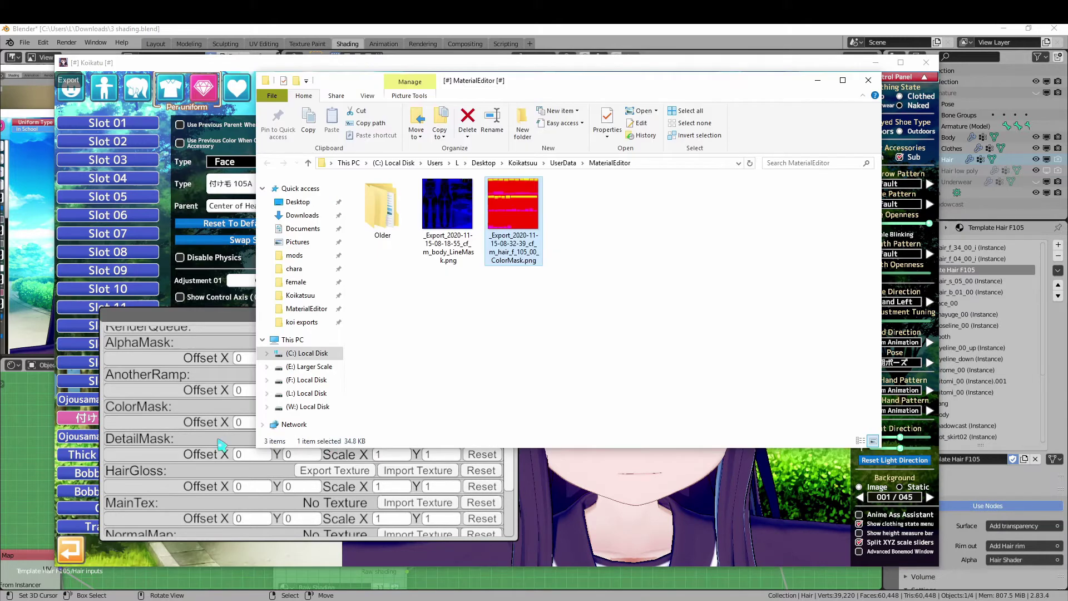
click(165, 446)
click(334, 472)
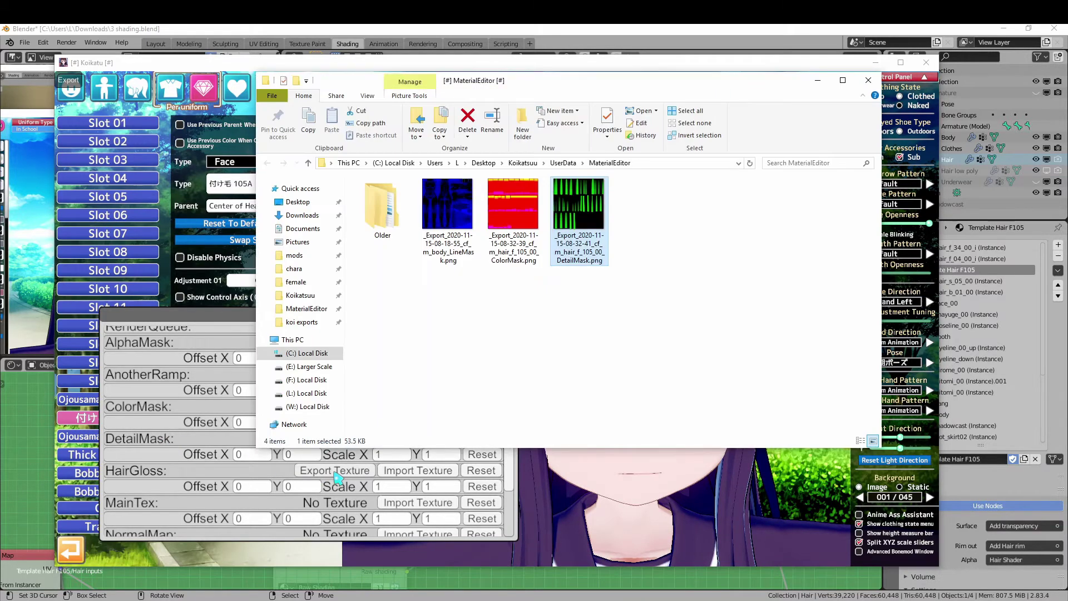
- Load the exported 105 hair DetailMask PNG into the empty detail mask texture node
key(alt+Tab)
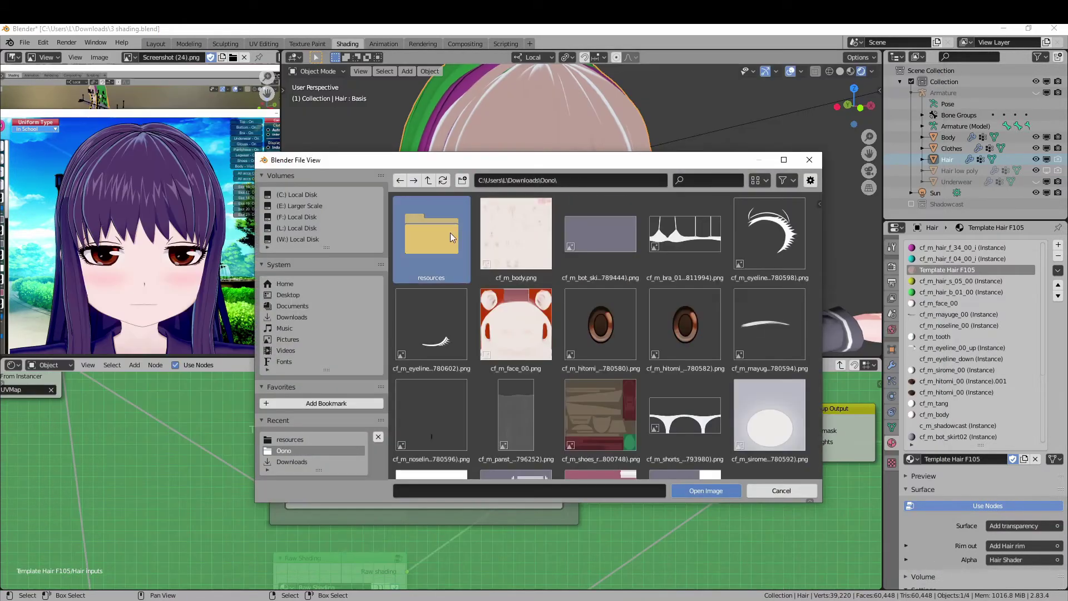
double_click(451, 233)
shift+middle_drag(599, 445, 605, 546)
click(489, 446)
double_click(513, 239)
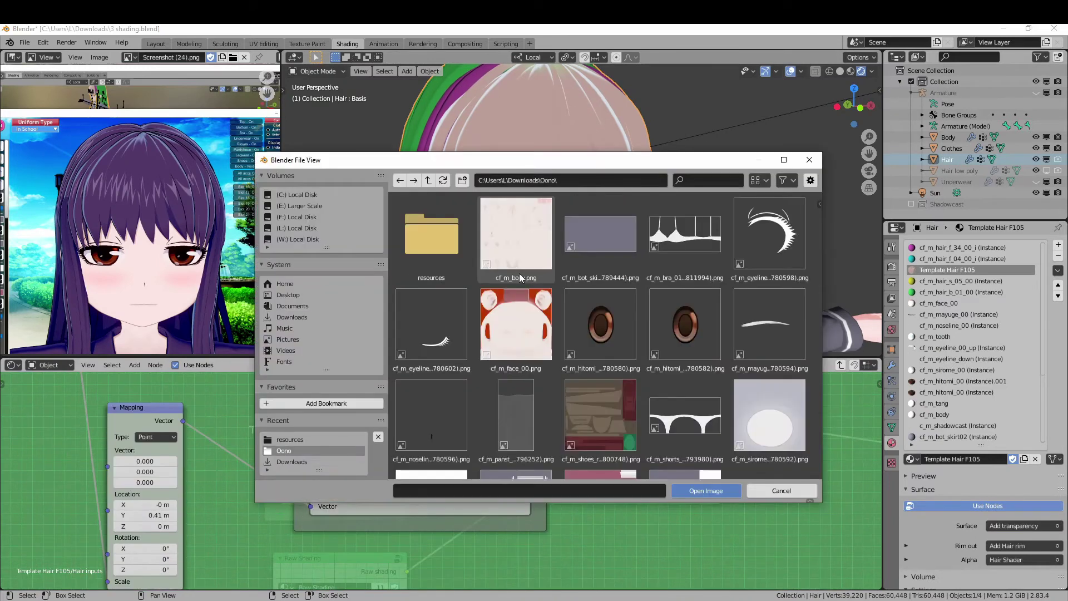
double_click(434, 233)
double_click(686, 238)
scroll(567, 462, down, 4)
scroll(568, 461, up, 4)
middle_drag(568, 462, 762, 381)
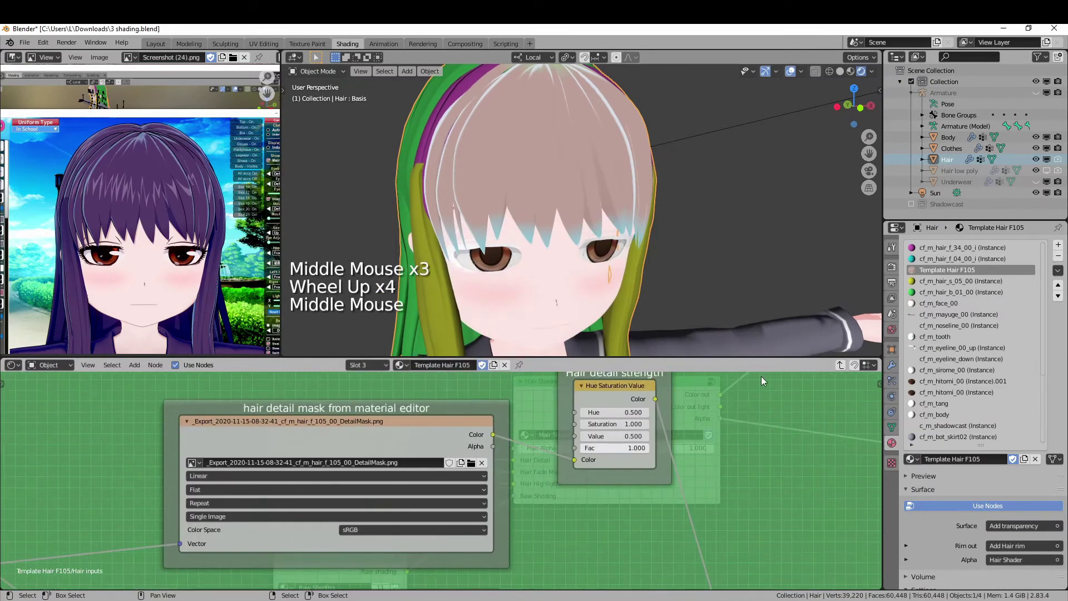
- Return to the main hair node tree and enter the Hair Shader group
click(841, 364)
scroll(434, 468, down, 3)
mouse_move(434, 468)
middle_down()
mouse_move(541, 451)
mouse_move(585, 467)
middle_up()
scroll(434, 463, down, 4)
scroll(432, 459, down, 2)
click(433, 459)
click(491, 447)
scroll(491, 451, up, 6)
scroll(541, 452, up, 5)
scroll(560, 459, down, 5)
scroll(576, 467, up, 4)
scroll(586, 471, up, 3)
scroll(153, 262, up, 5)
- Sample purple from the reference hair as the Light Hair colour
middle_drag(153, 261, 171, 242)
scroll(153, 271, up, 5)
scroll(172, 242, up, 4)
middle_drag(171, 243, 185, 218)
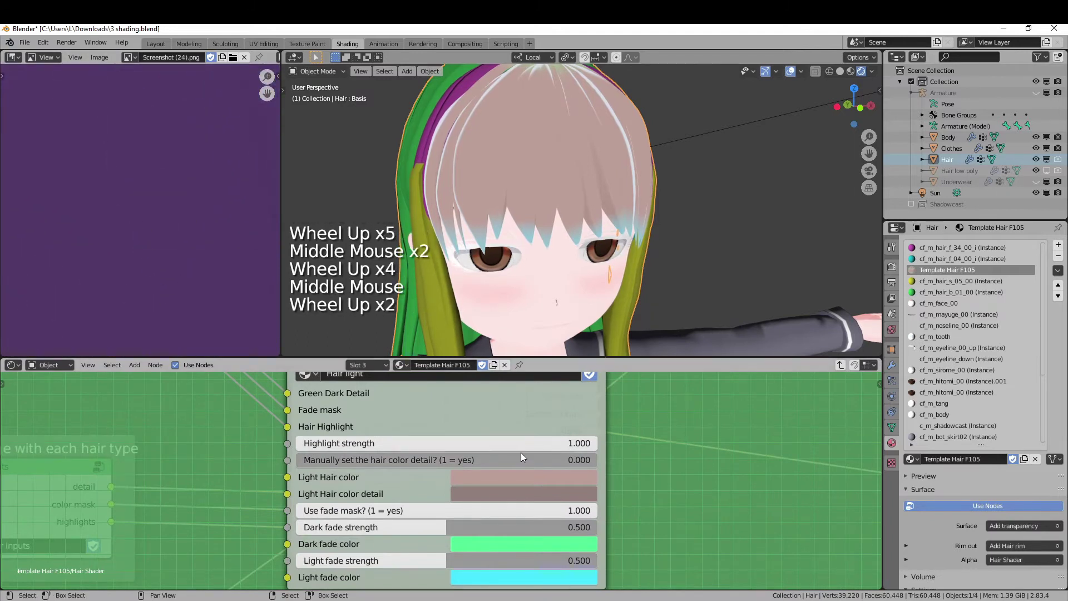
click(536, 479)
click(586, 406)
click(166, 183)
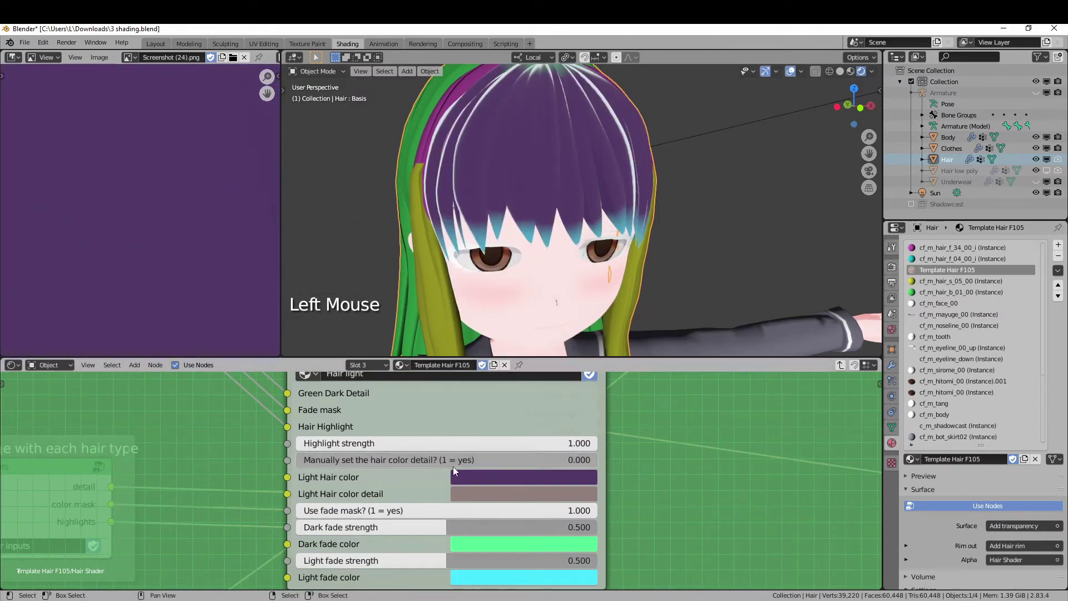
scroll(214, 278, down, 6)
scroll(214, 278, down, 6)
- Sample dark purple as the hair detail colour and turn on manual colour detail
middle_drag(214, 278, 151, 228)
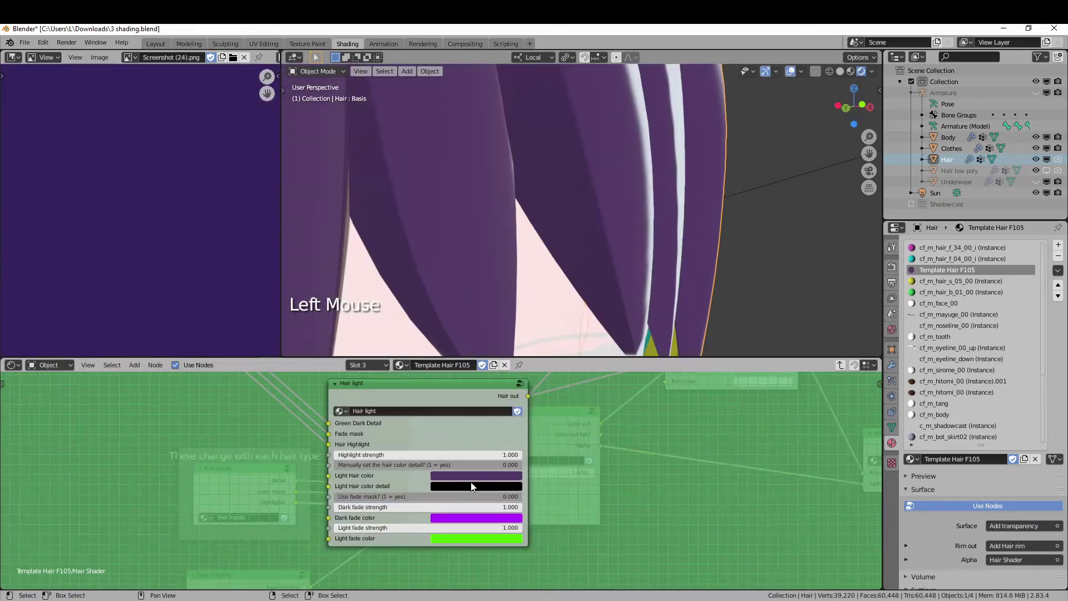
click(472, 487)
click(520, 437)
click(267, 246)
scroll(267, 246, down, 13)
scroll(490, 238, down, 6)
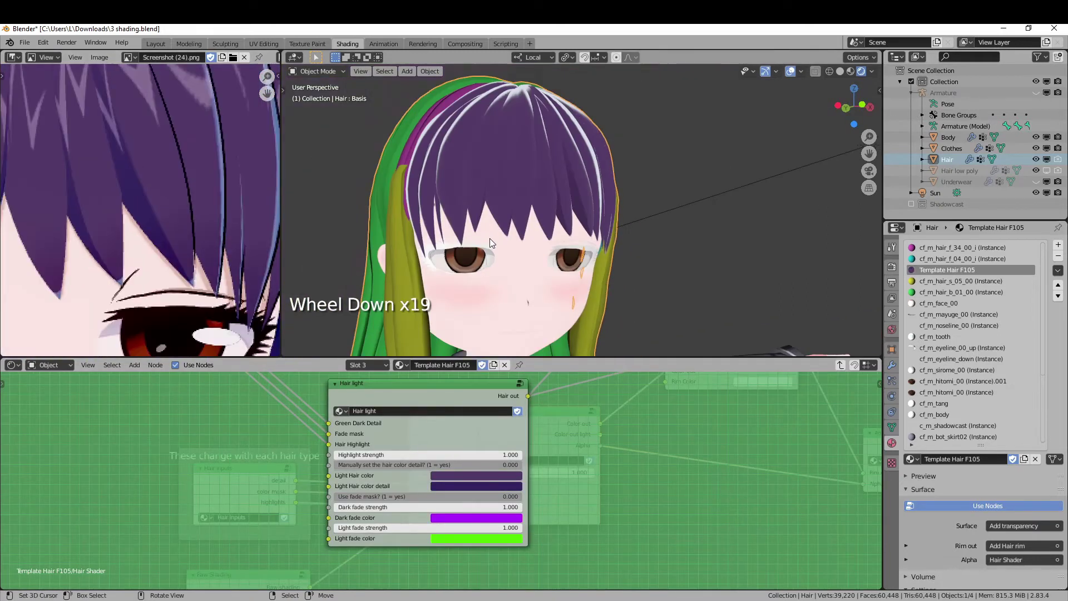
scroll(490, 238, up, 2)
scroll(490, 238, up, 1)
scroll(506, 481, up, 5)
middle_drag(506, 480, 427, 387)
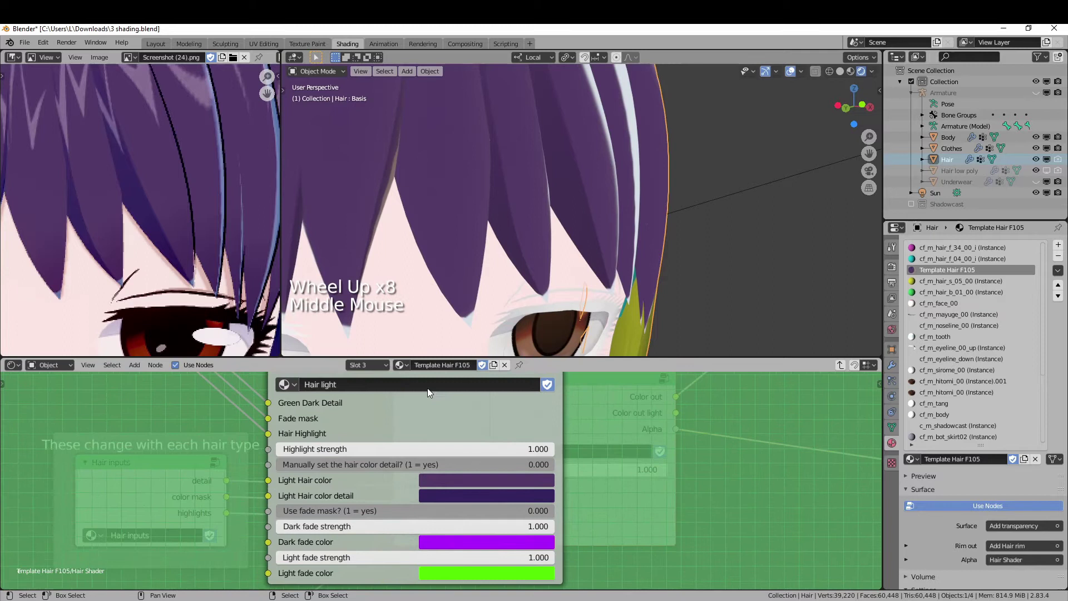
drag(373, 466, 454, 467)
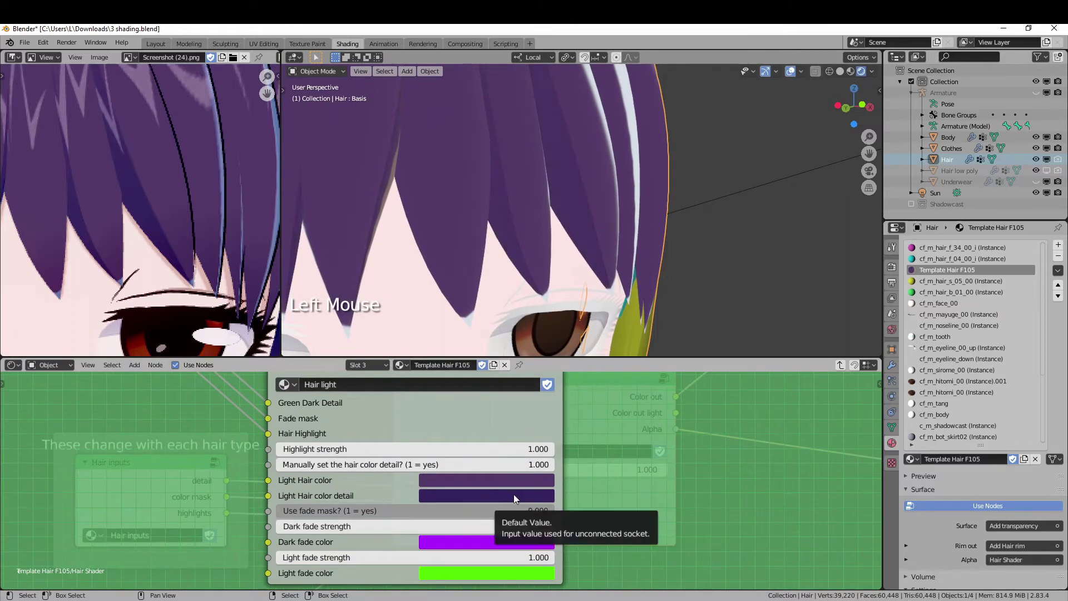
scroll(584, 276, up, 2)
scroll(584, 276, down, 1)
- Raise the hair detail strength to 2 in the Hair inputs group
click(840, 365)
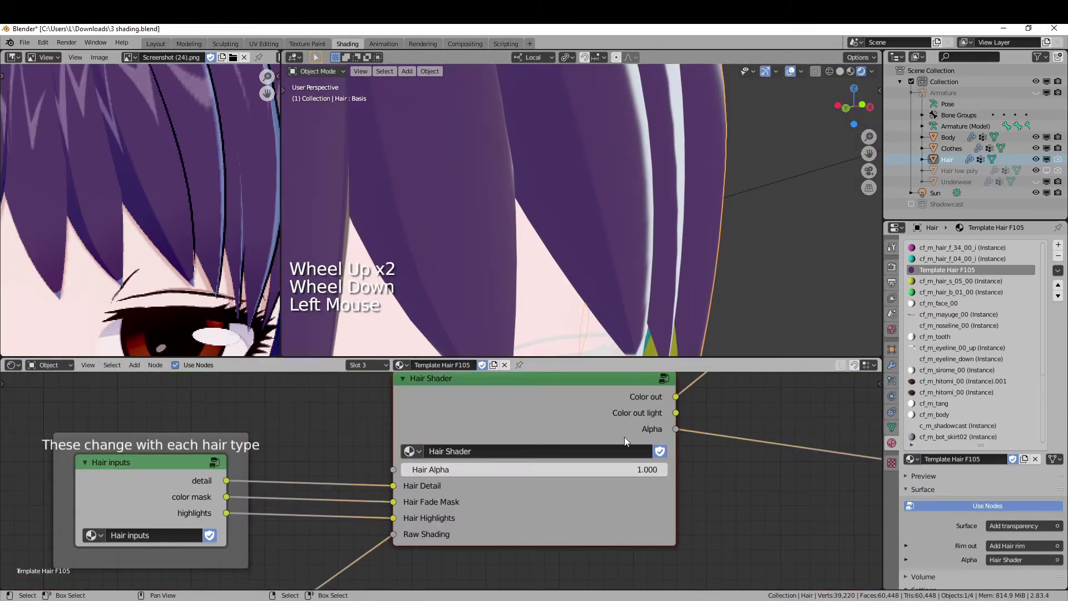
click(213, 461)
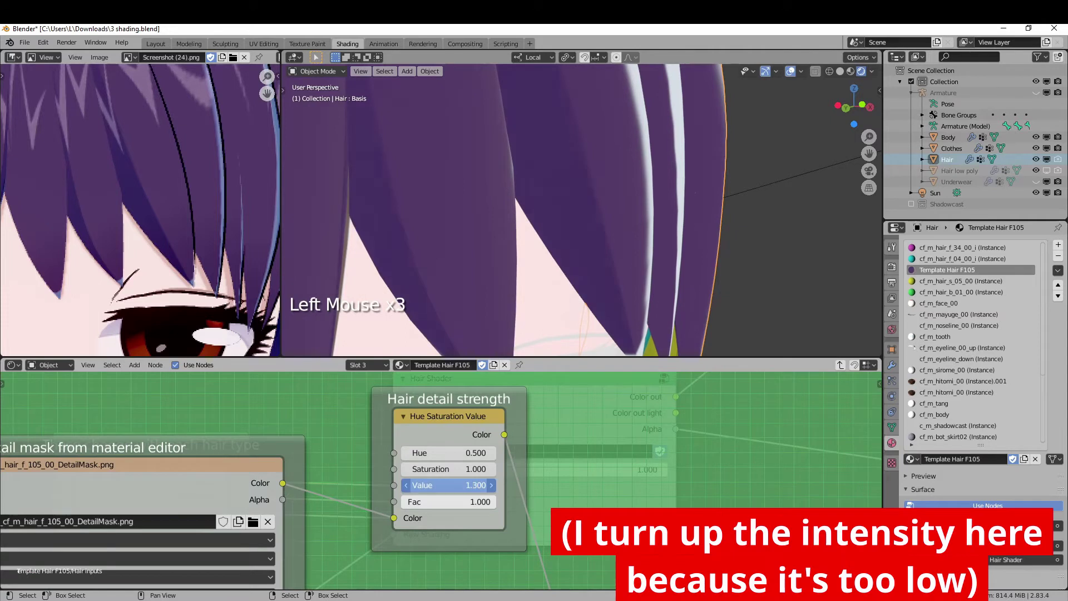
drag(449, 485, 485, 485)
mouse_move(466, 250)
shift+middle_down()
mouse_move(497, 233)
mouse_move(485, 248)
shift+middle_up()
scroll(484, 248, down, 13)
- Set the dark fade colour to purple and lower the dark fade strength to zero
middle_drag(501, 384, 547, 413)
click(541, 541)
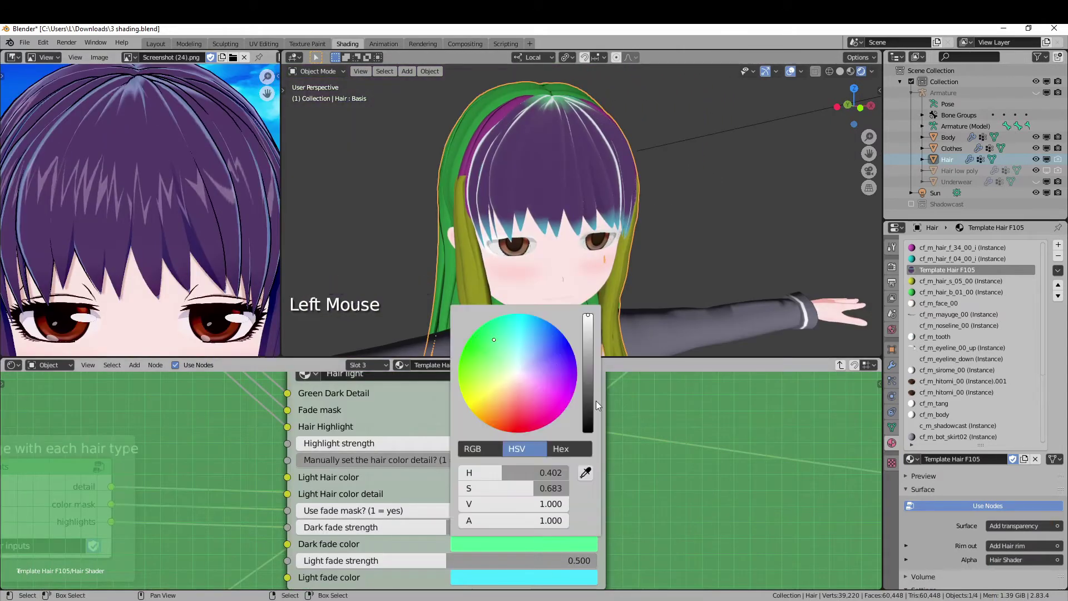
click(582, 370)
middle_drag(558, 122, 558, 192)
shift+middle_drag(558, 192, 559, 222)
scroll(559, 220, up, 2)
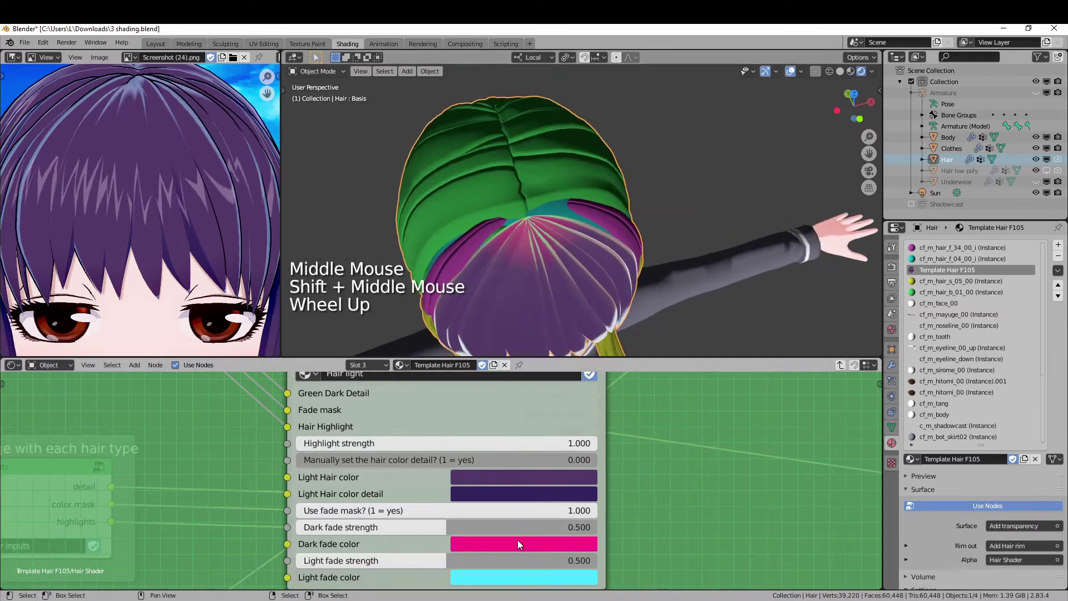
click(518, 542)
click(528, 367)
drag(534, 527, 376, 527)
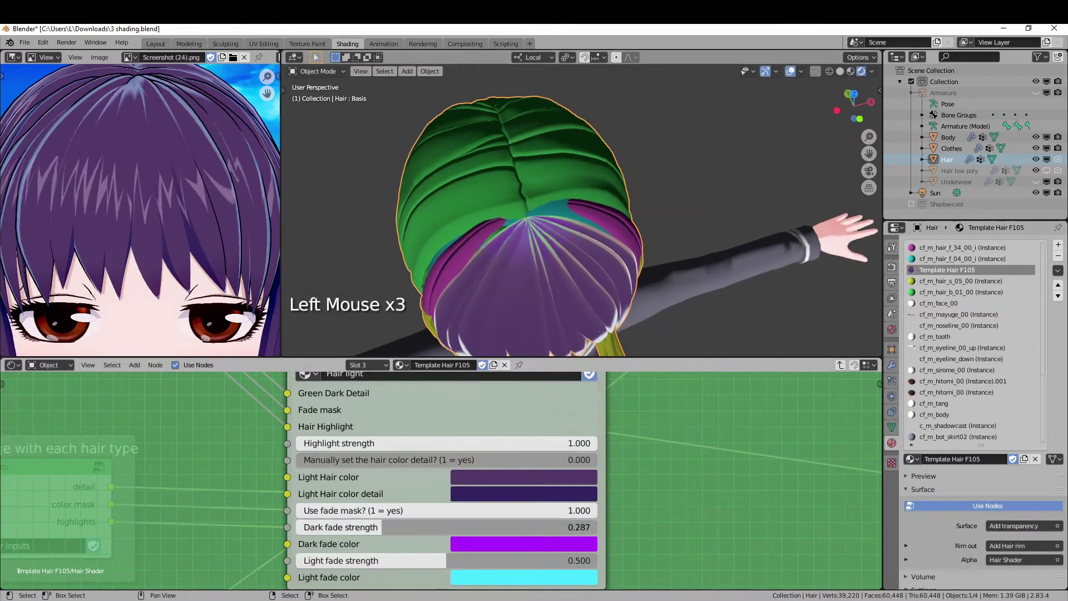
- Set a green light fade colour, full fade strengths, and fade mask to 0
middle_drag(535, 276, 536, 222)
middle_drag(608, 544, 591, 498)
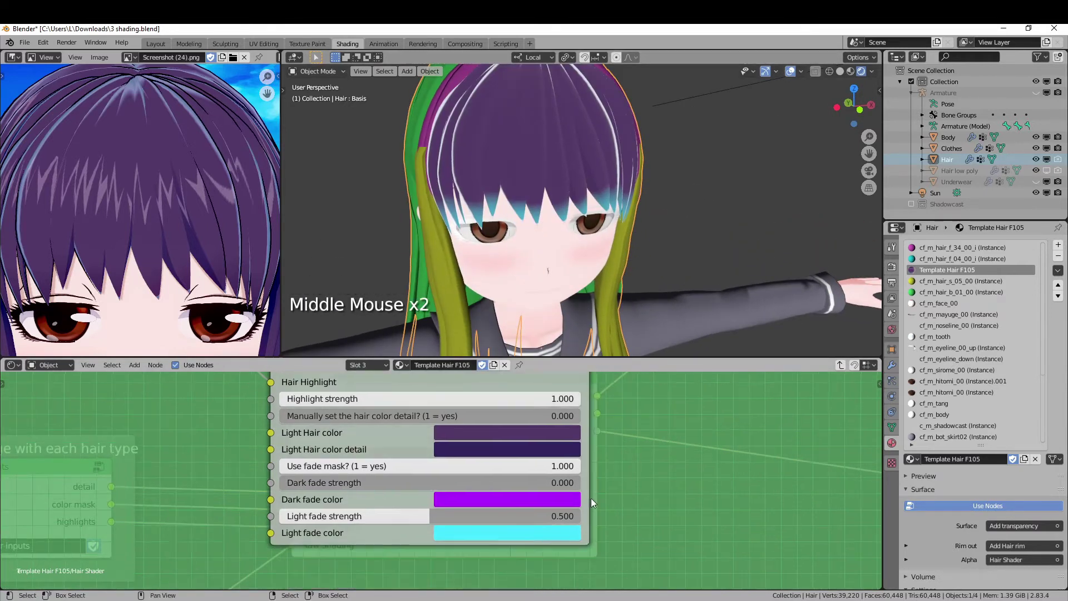
click(531, 534)
mouse_move(509, 362)
mouse_down()
mouse_move(448, 402)
mouse_move(468, 359)
mouse_up()
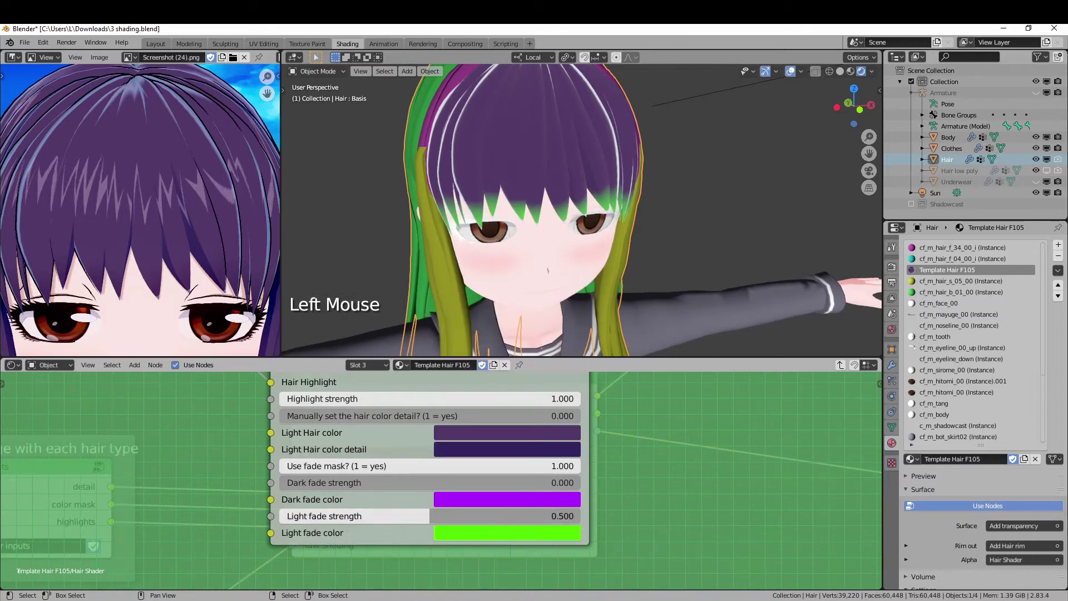
mouse_move(431, 516)
mouse_down()
mouse_move(281, 516)
mouse_move(581, 516)
mouse_up()
drag(429, 482, 531, 483)
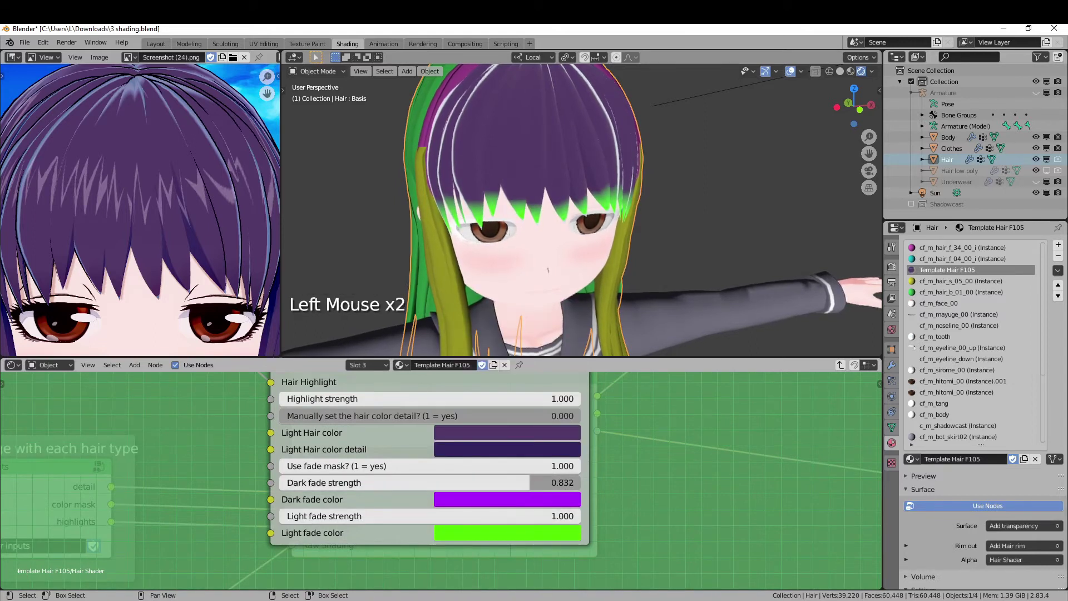
mouse_move(555, 251)
middle_down()
mouse_move(554, 213)
mouse_move(560, 234)
middle_up()
scroll(560, 212, down, 2)
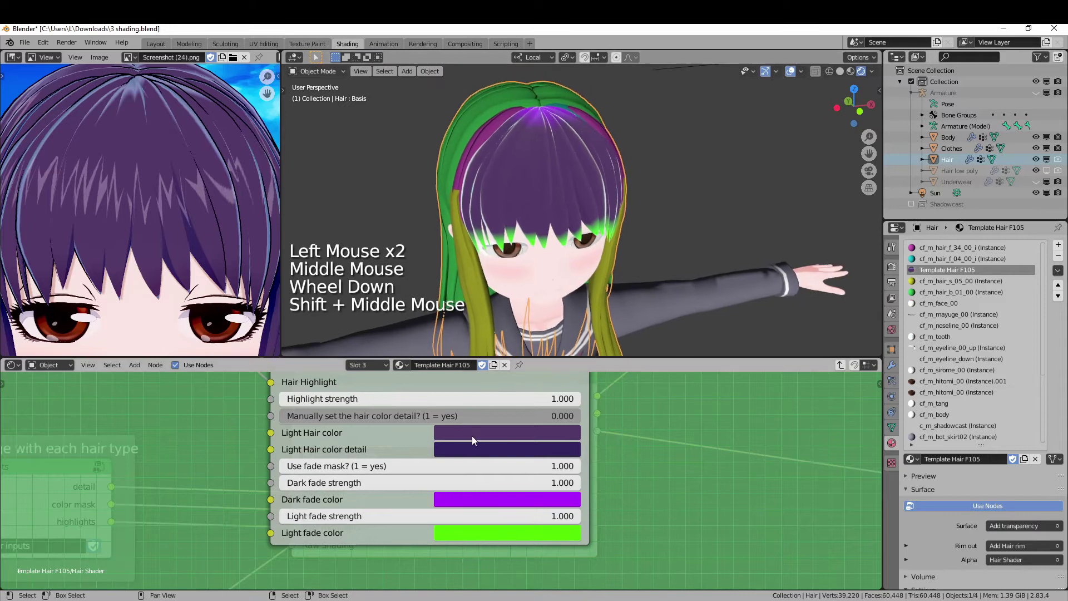
drag(444, 468, 281, 469)
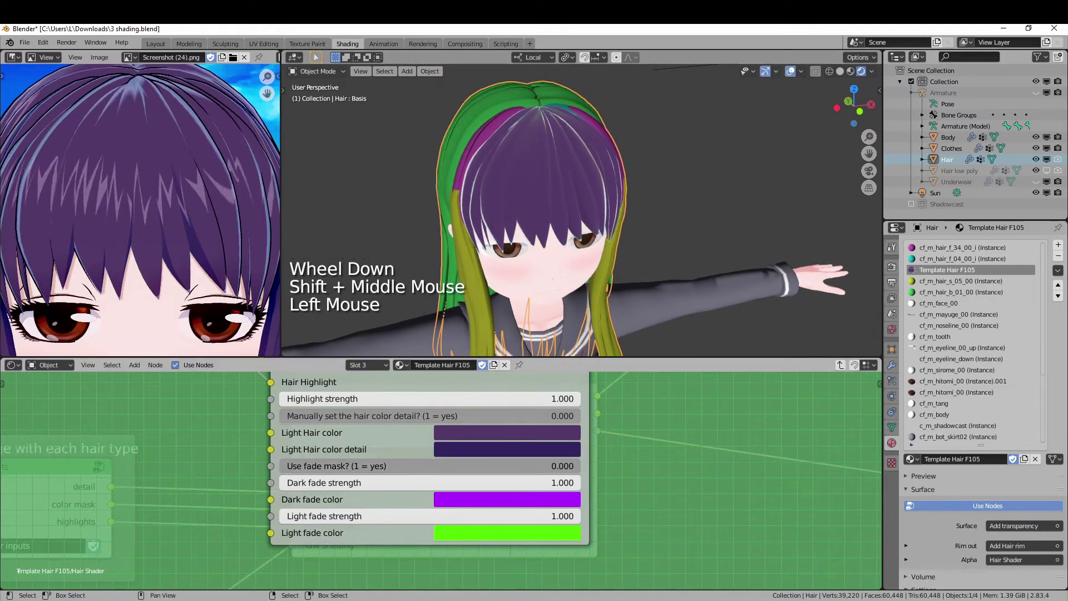
scroll(647, 443, down, 4)
scroll(636, 468, down, 3)
middle_drag(635, 468, 588, 365)
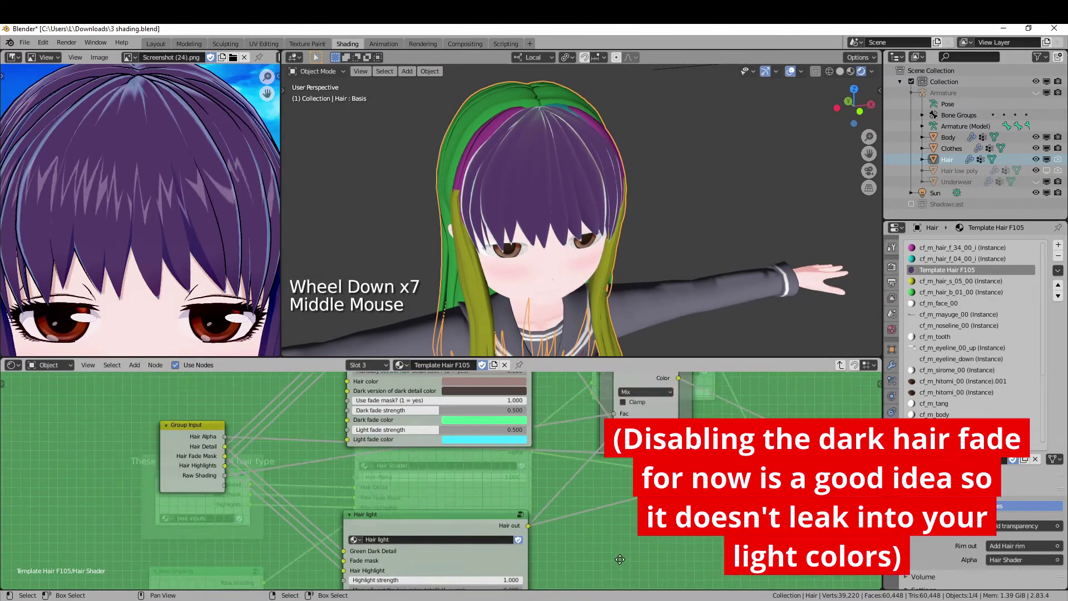
click(443, 430)
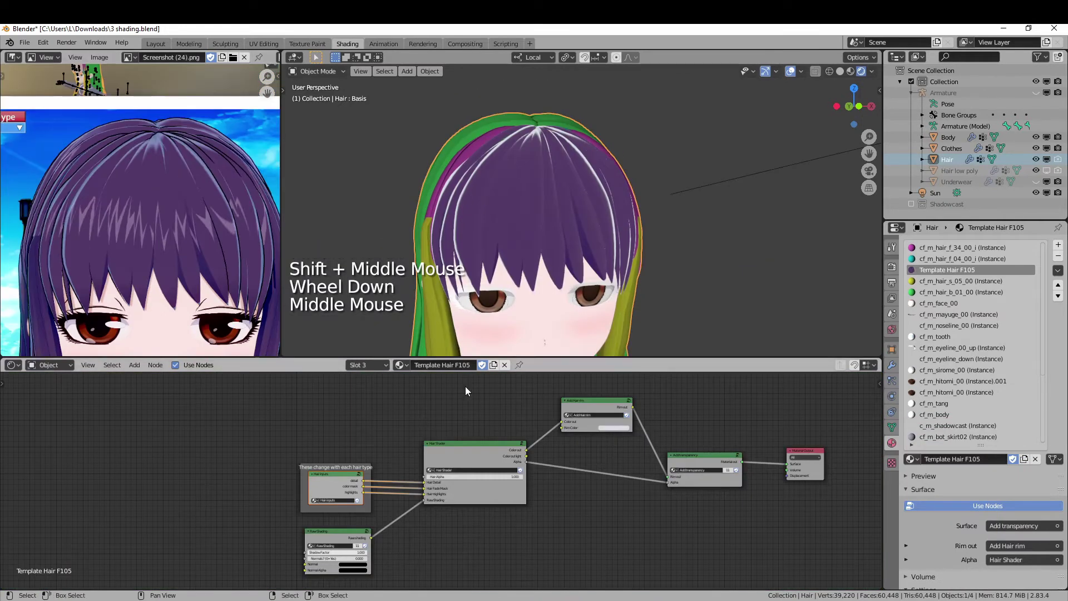
scroll(539, 450, up, 1)
- Sample the bluish hair shine from the reference screenshot as the hair rim colour
mouse_move(466, 386)
middle_down()
mouse_move(538, 449)
mouse_move(470, 474)
mouse_move(456, 496)
mouse_move(463, 485)
middle_up()
scroll(538, 450, up, 4)
scroll(469, 474, up, 4)
scroll(458, 498, up, 2)
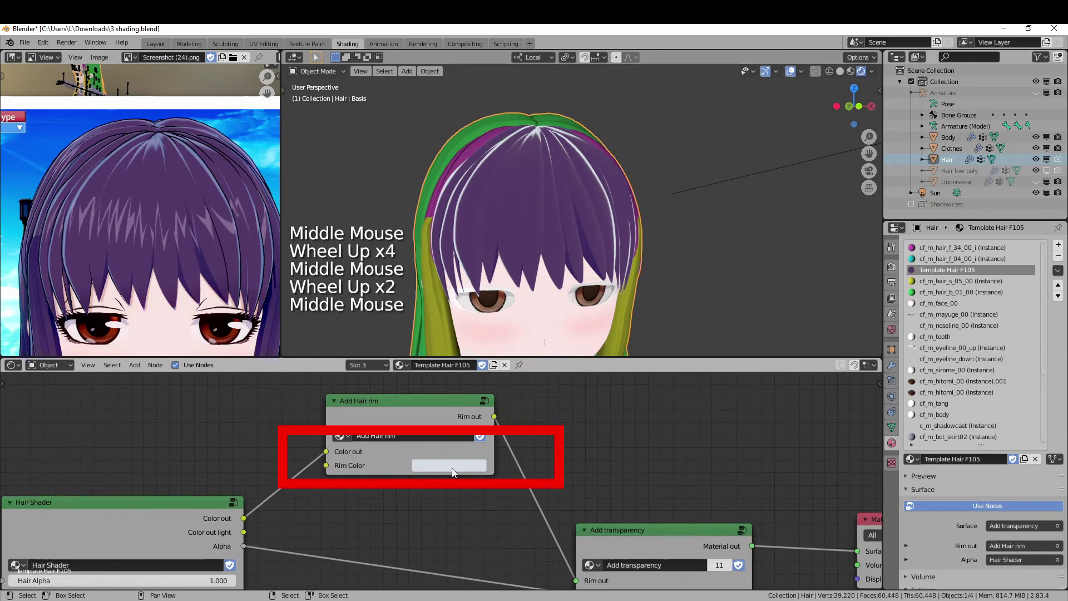
scroll(181, 123, up, 5)
key(shift)
shift+middle_drag(182, 123, 201, 275)
click(426, 464)
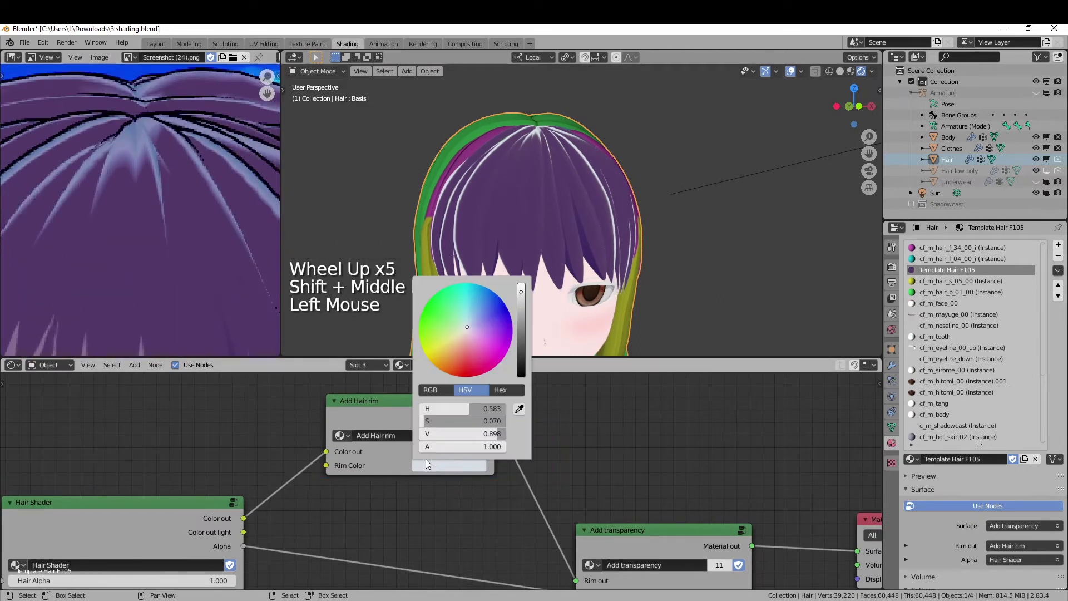
click(522, 411)
click(128, 143)
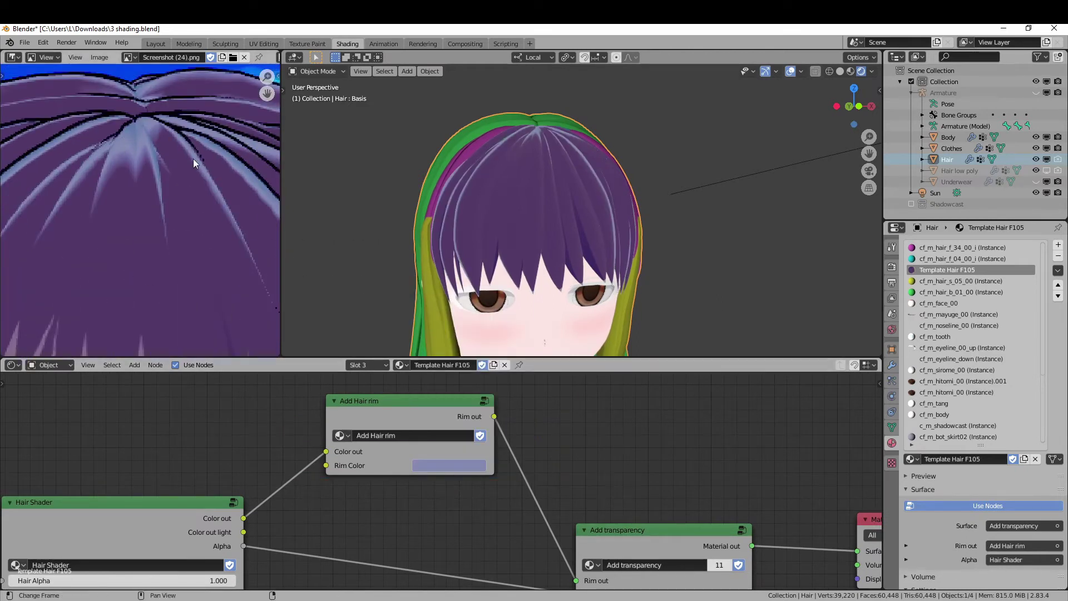
middle_drag(501, 209, 520, 240)
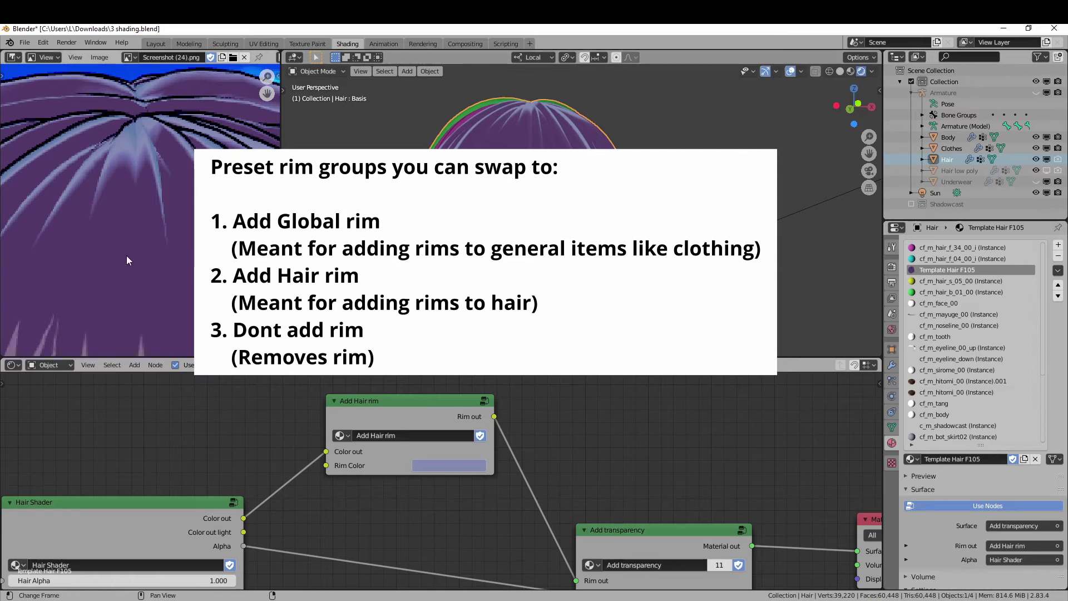
scroll(126, 258, down, 3)
scroll(126, 258, down, 3)
middle_drag(126, 258, 150, 222)
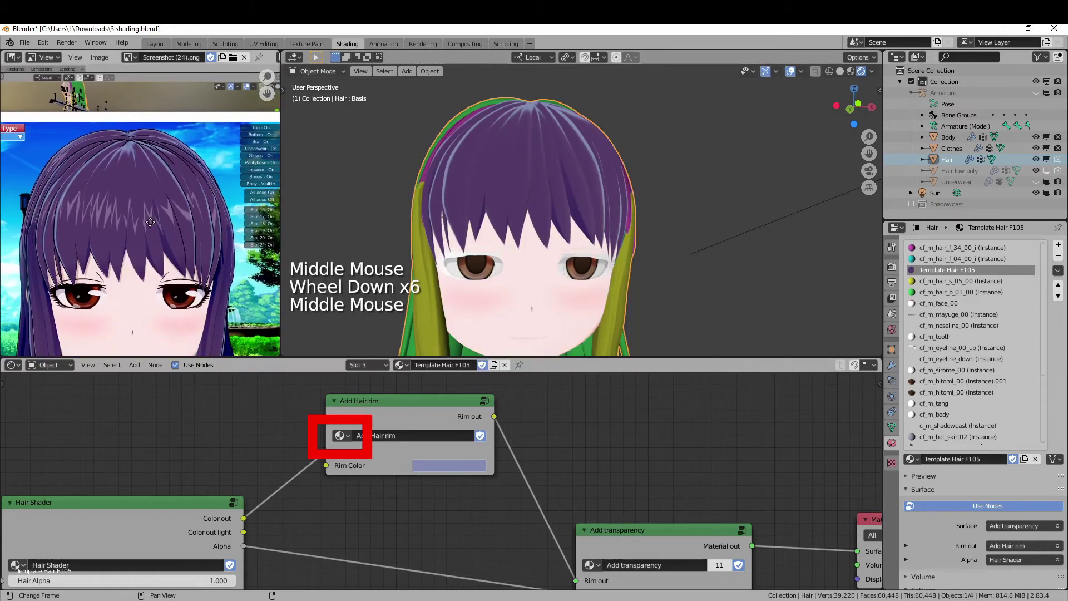
scroll(160, 234, up, 1)
scroll(164, 239, up, 1)
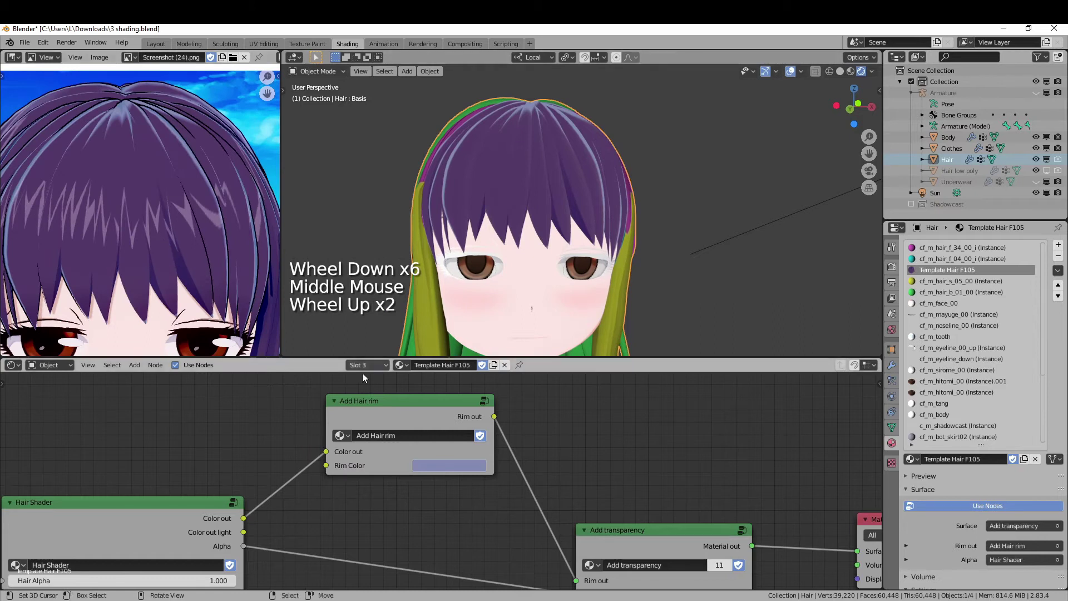
scroll(448, 470, down, 14)
- Try different highlight Mapping Y offsets and X/Y scales, ending at zero offset, unit scale
click(407, 492)
mouse_move(447, 471)
middle_down()
mouse_move(408, 491)
mouse_move(516, 448)
mouse_move(512, 435)
middle_up()
key(Tab)
scroll(445, 453, up, 1)
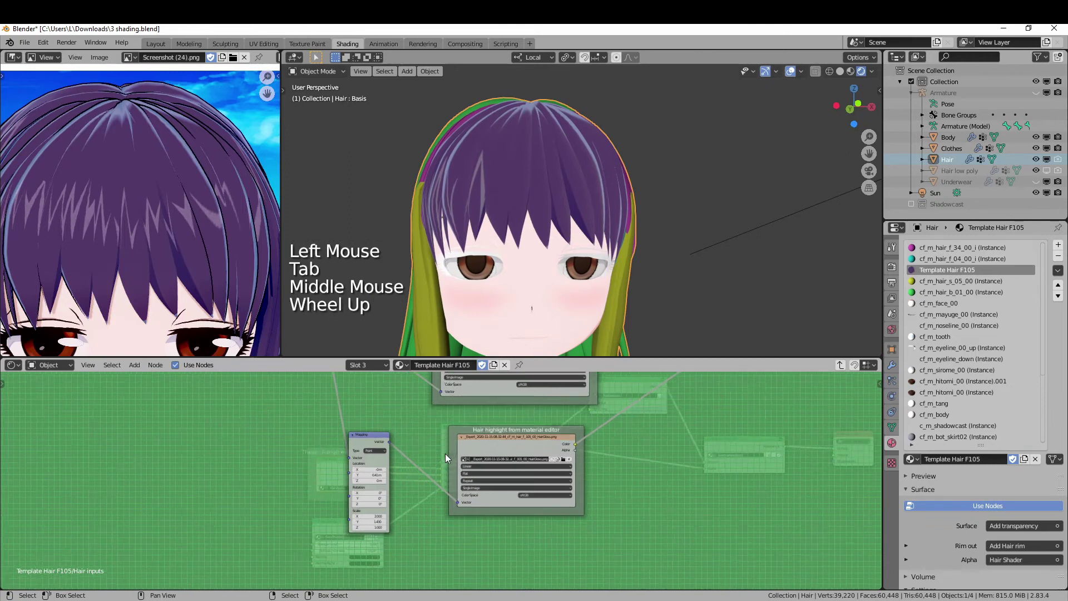
scroll(446, 453, up, 5)
scroll(435, 454, up, 1)
mouse_move(445, 453)
middle_down()
mouse_move(435, 455)
mouse_move(460, 465)
mouse_move(379, 459)
middle_up()
scroll(435, 454, up, 5)
scroll(461, 465, up, 3)
click(379, 458)
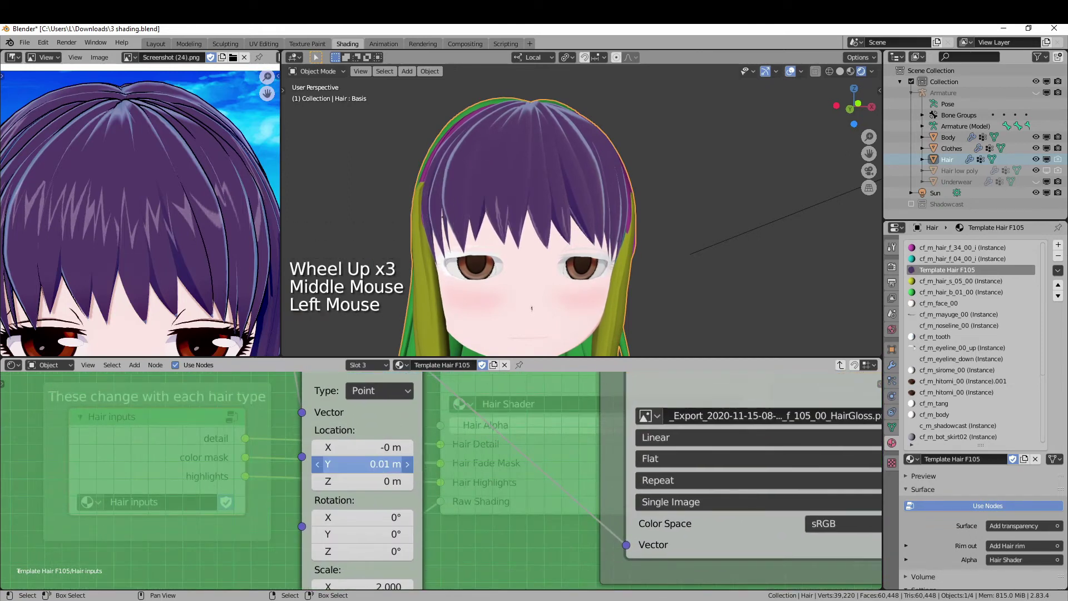
shift+drag(363, 464, 335, 465)
middle_drag(363, 465, 342, 412)
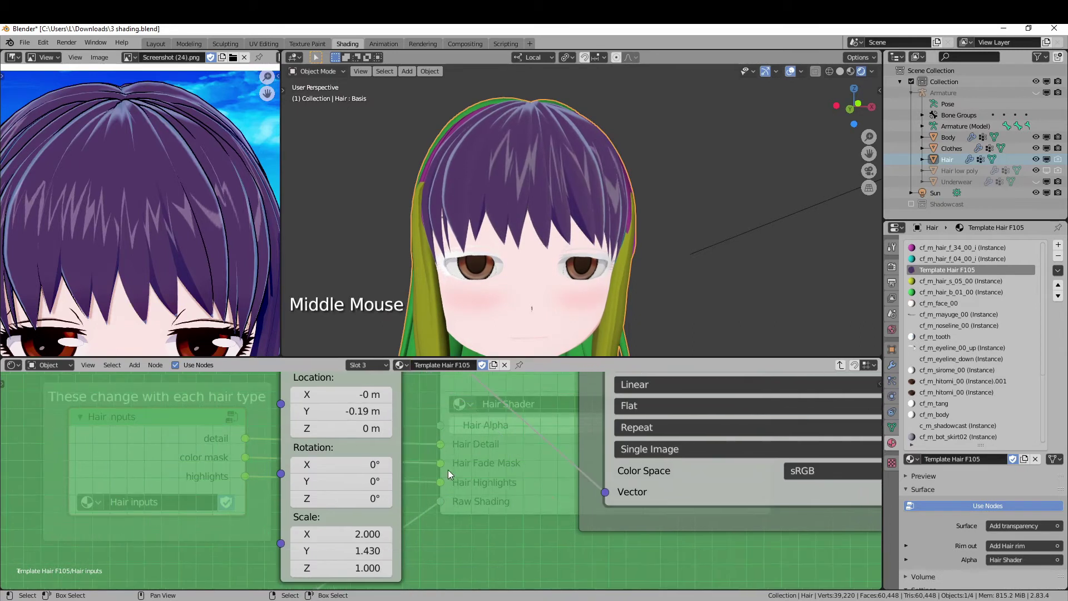
mouse_move(341, 534)
shift+mouse_down()
mouse_move(379, 534)
mouse_move(392, 551)
mouse_move(350, 551)
shift+mouse_up()
scroll(164, 239, down, 2)
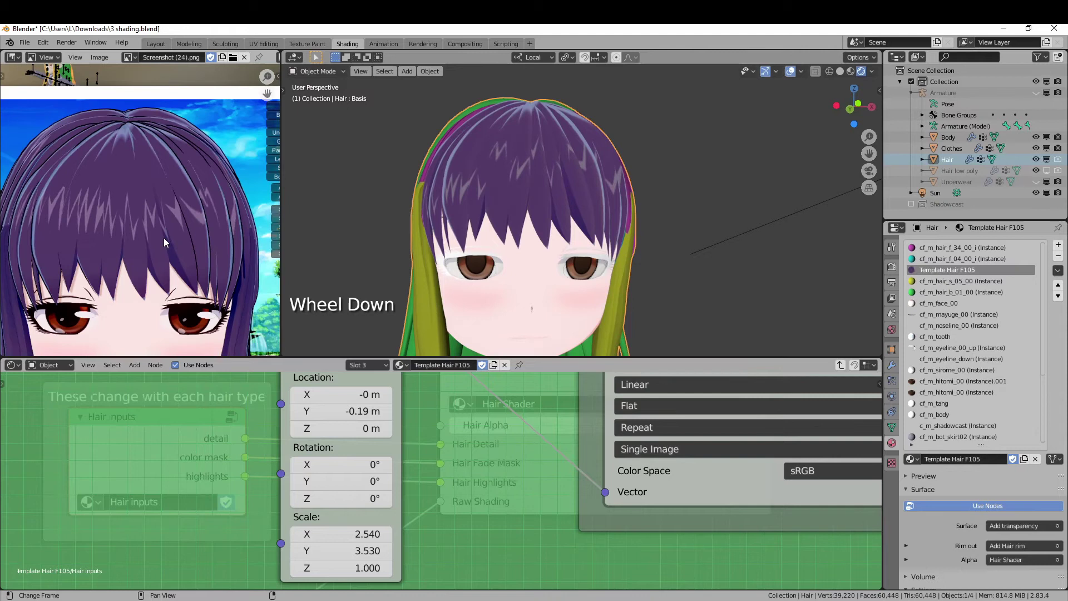
middle_drag(556, 219, 561, 210)
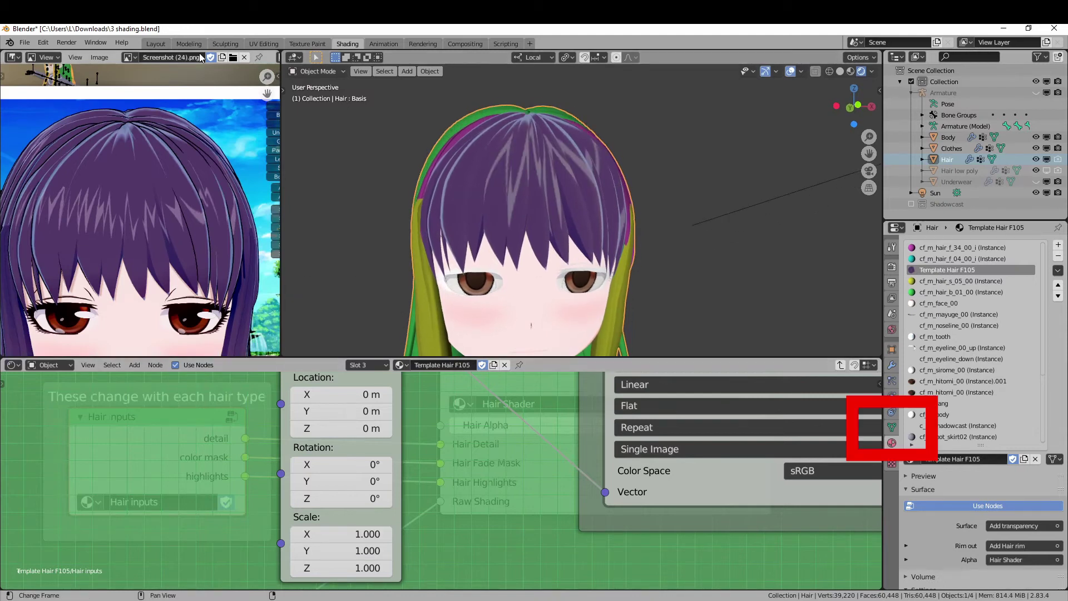
- Select the Hair shine UV map in the hair mesh's UV Maps list
click(893, 426)
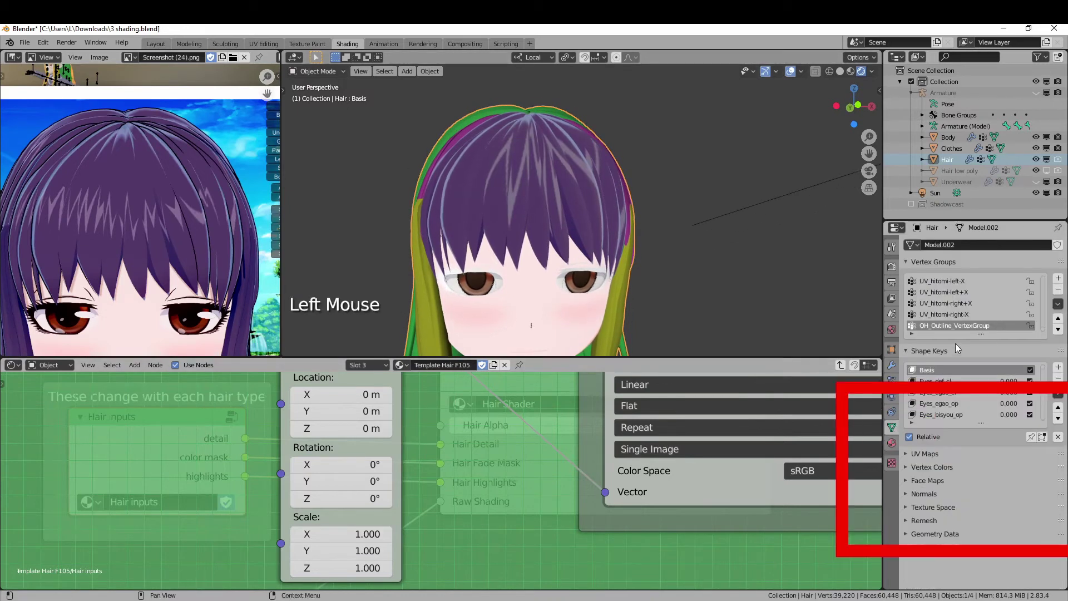
click(927, 454)
click(969, 485)
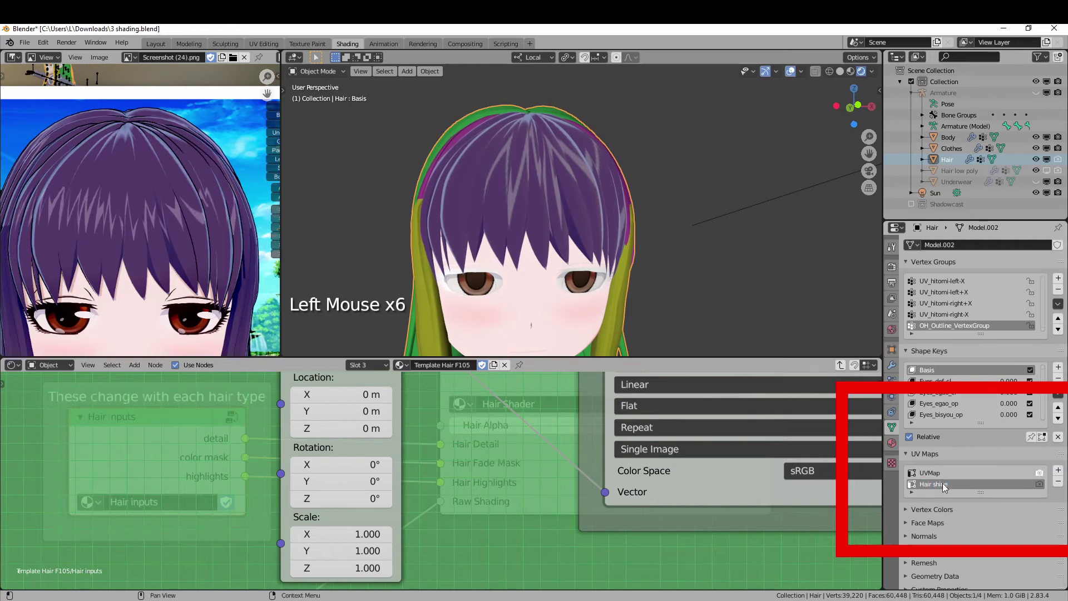
scroll(468, 492, down, 7)
scroll(468, 493, down, 4)
- Add a duplicated UV Map node set to Hair shine, linked to the highlight Mapping vector
mouse_move(451, 484)
middle_down()
mouse_move(478, 505)
mouse_move(381, 472)
middle_up()
scroll(477, 506, down, 4)
click(376, 468)
key(shift+d)
scroll(382, 474, up, 8)
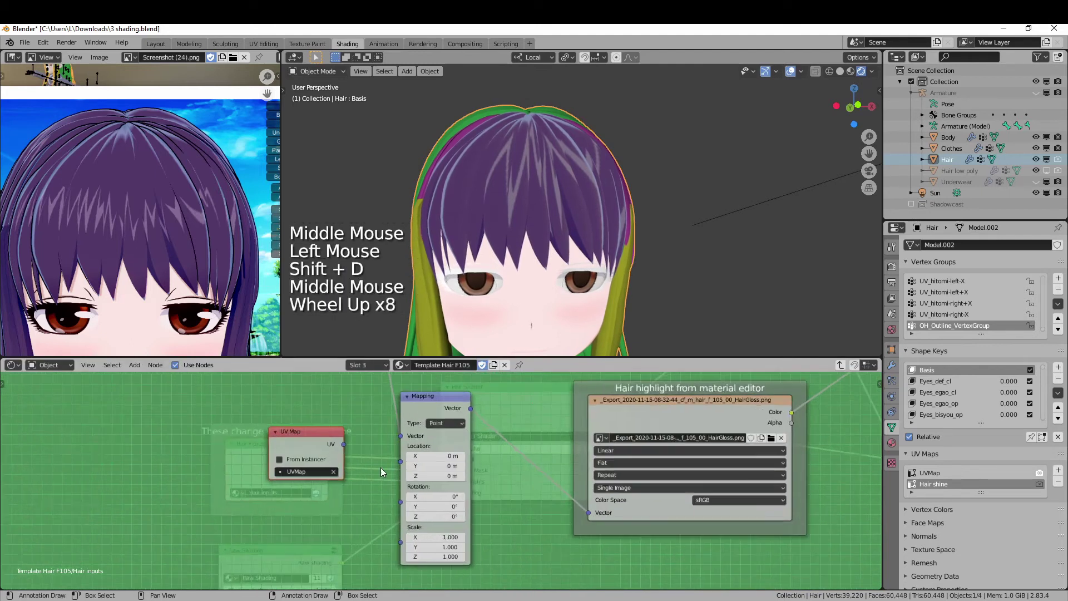
scroll(382, 473, up, 4)
click(250, 470)
click(243, 328)
drag(308, 431, 386, 419)
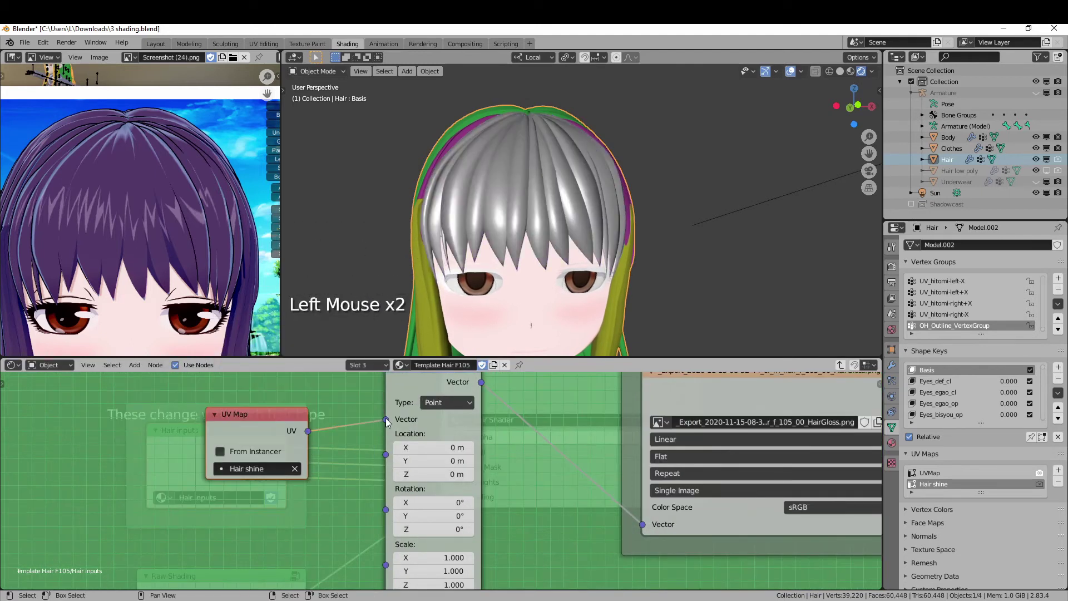
- Set up UV Editing with a front view of the head beside the reference image
click(275, 45)
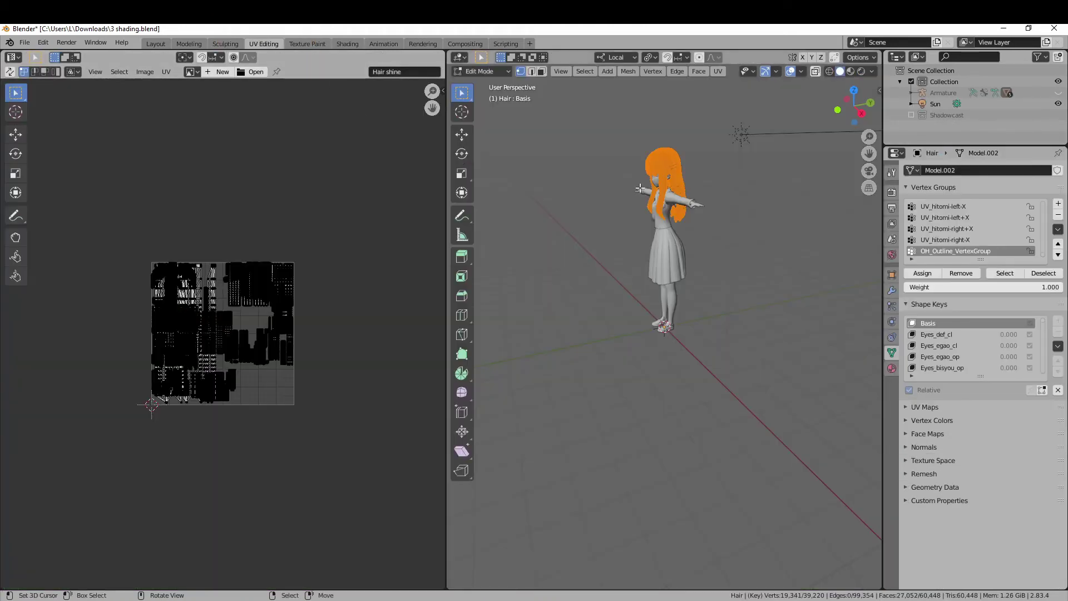
key(KP_Decimal)
middle_drag(640, 189, 668, 200)
scroll(667, 208, up, 1)
key(z)
click(701, 220)
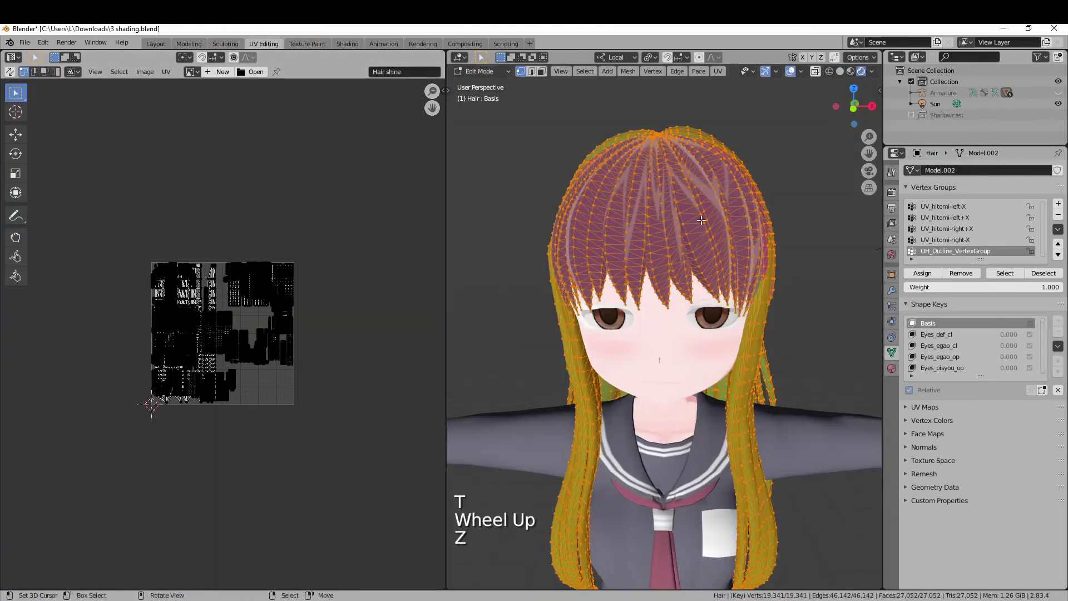
click(897, 57)
click(672, 109)
click(918, 57)
text(sc)
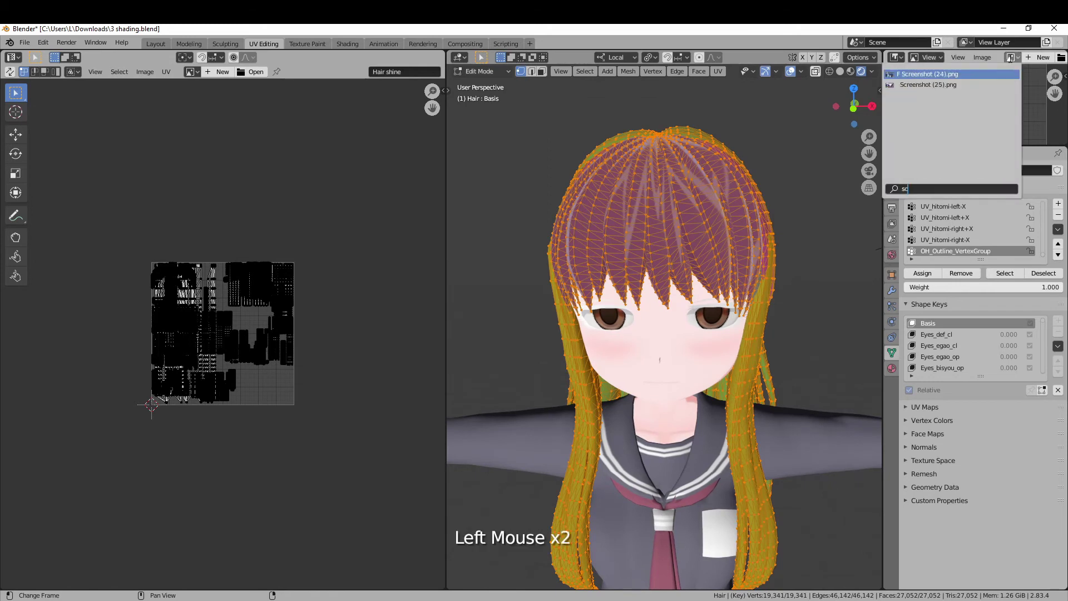
drag(969, 147, 969, 361)
scroll(969, 250, down, 4)
middle_drag(969, 251, 977, 234)
scroll(977, 235, up, 2)
shift+middle_drag(717, 231, 718, 272)
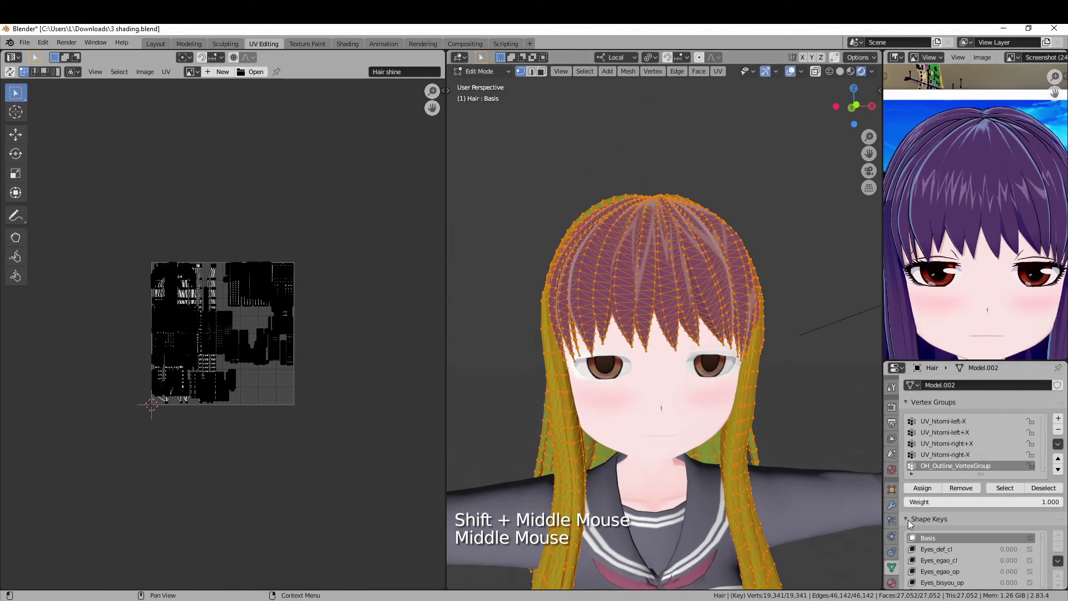
- Select only the Template Hair F105 faces and show the HairGloss texture behind the UVs
click(893, 583)
key(alt+a)
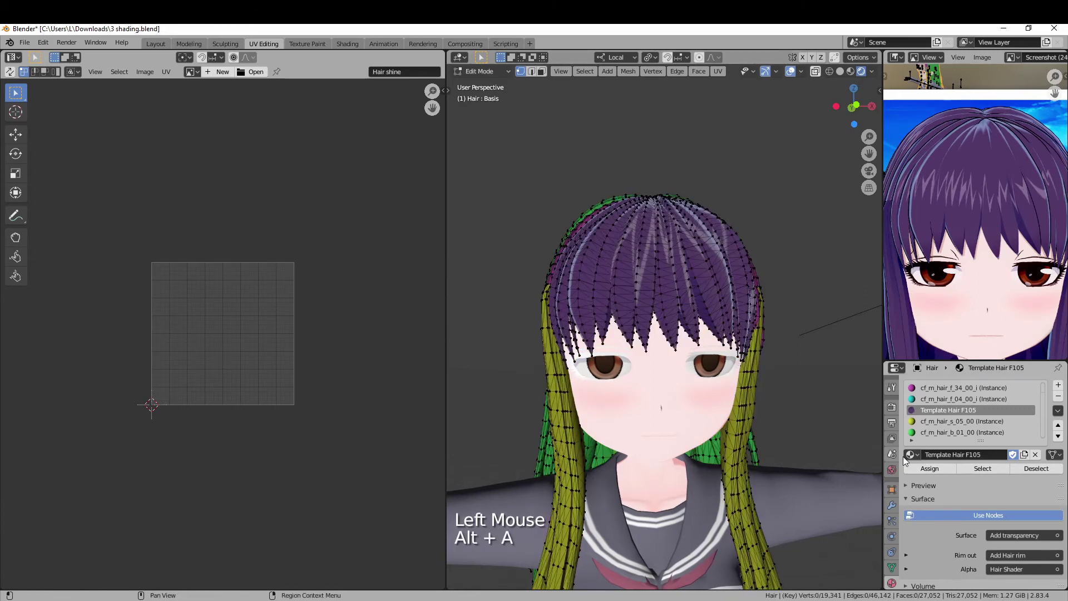
click(983, 468)
scroll(284, 313, down, 4)
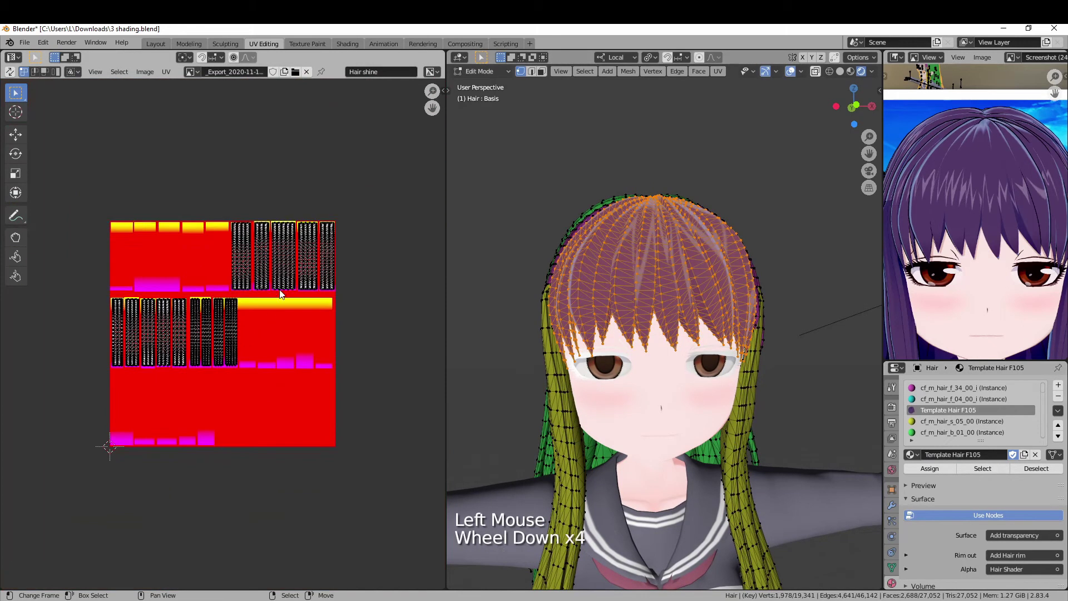
shift+middle_drag(344, 291, 284, 313)
scroll(284, 313, up, 1)
click(192, 70)
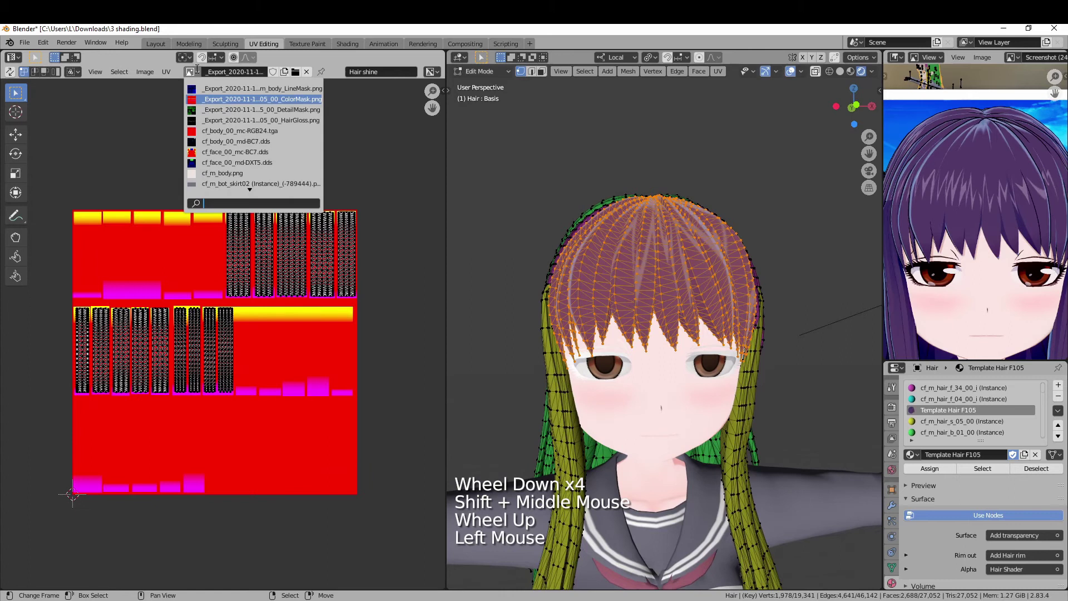
text(glo)
key(Return)
scroll(231, 383, up, 1)
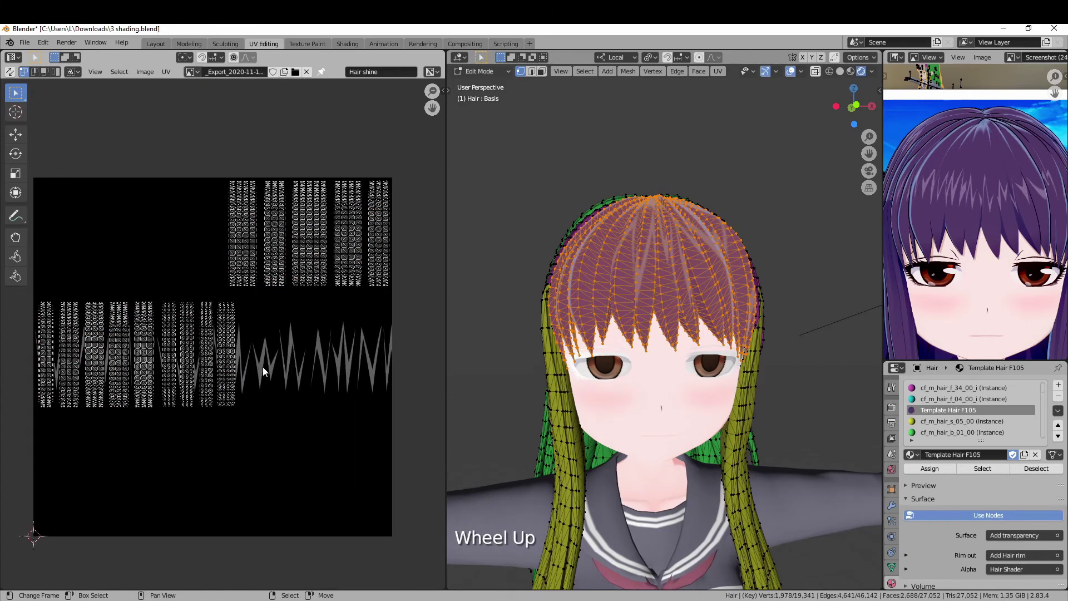
middle_drag(231, 383, 259, 363)
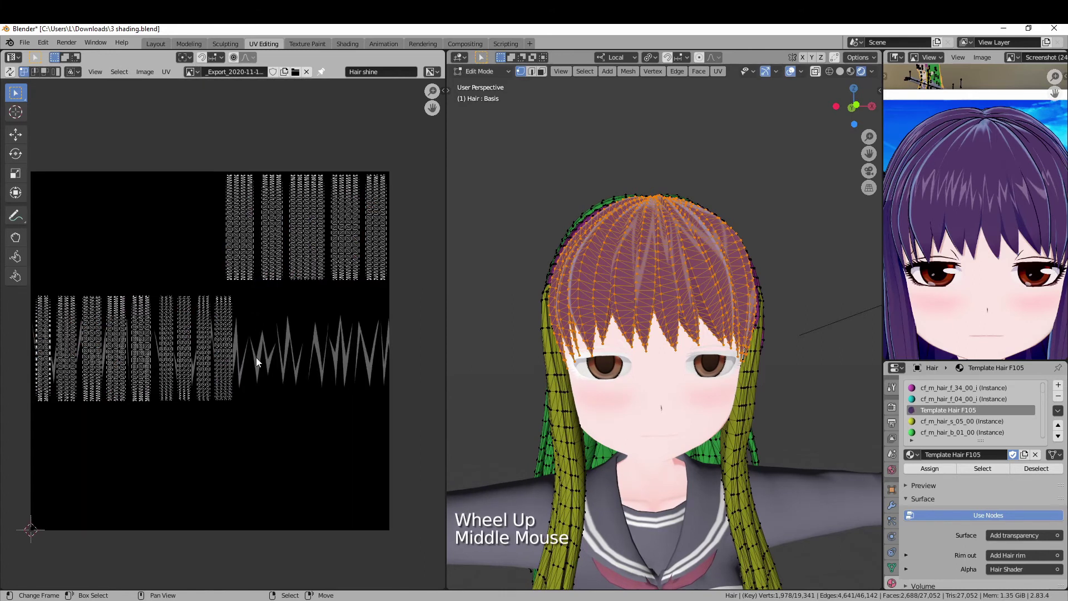
- Project the hair UVs from view, then enlarge them and shift them vertically
key(u)
click(643, 296)
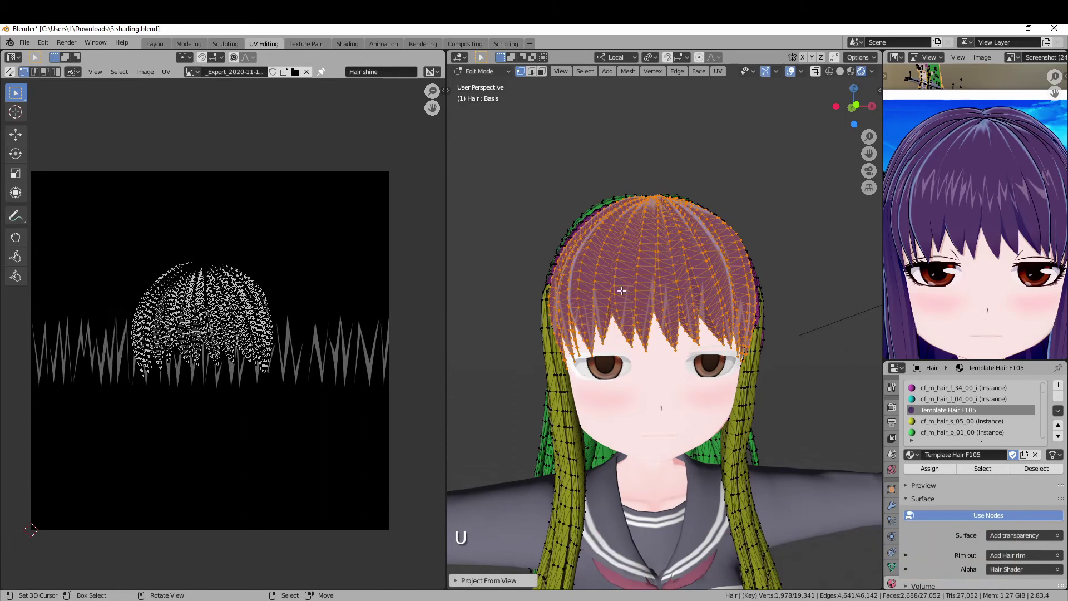
middle_drag(307, 331, 298, 322)
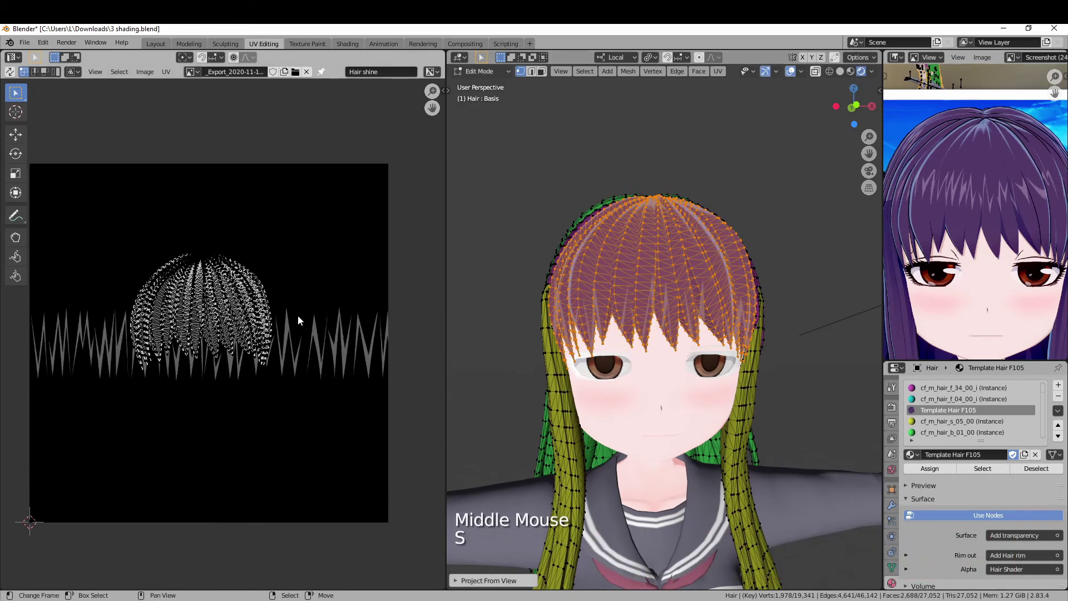
key(a)
key(s)
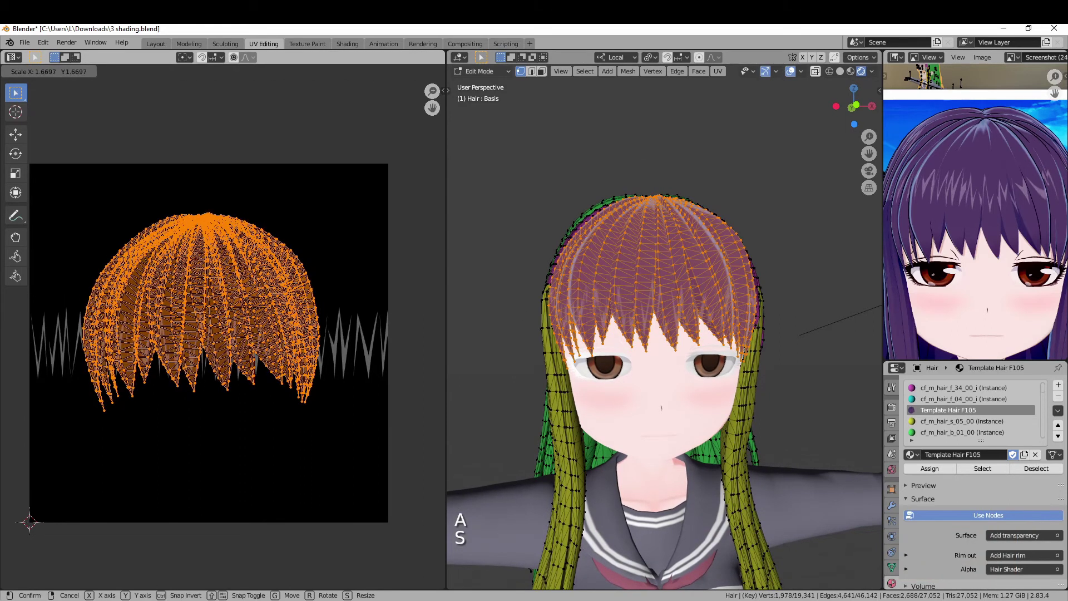
click(352, 304)
key(g)
key(y)
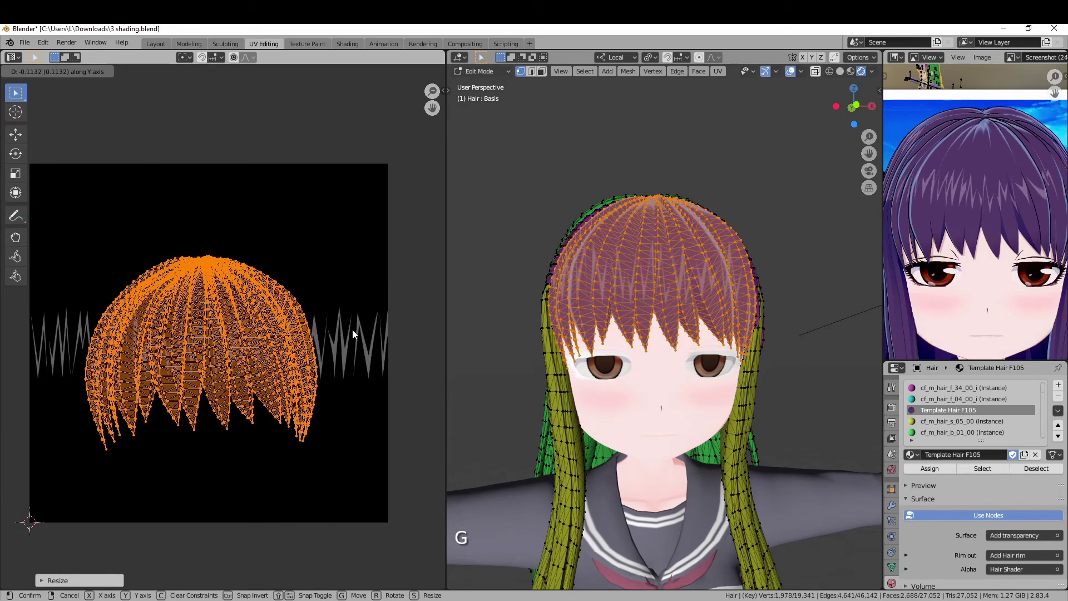
click(354, 334)
scroll(660, 334, up, 2)
key(g)
key(y)
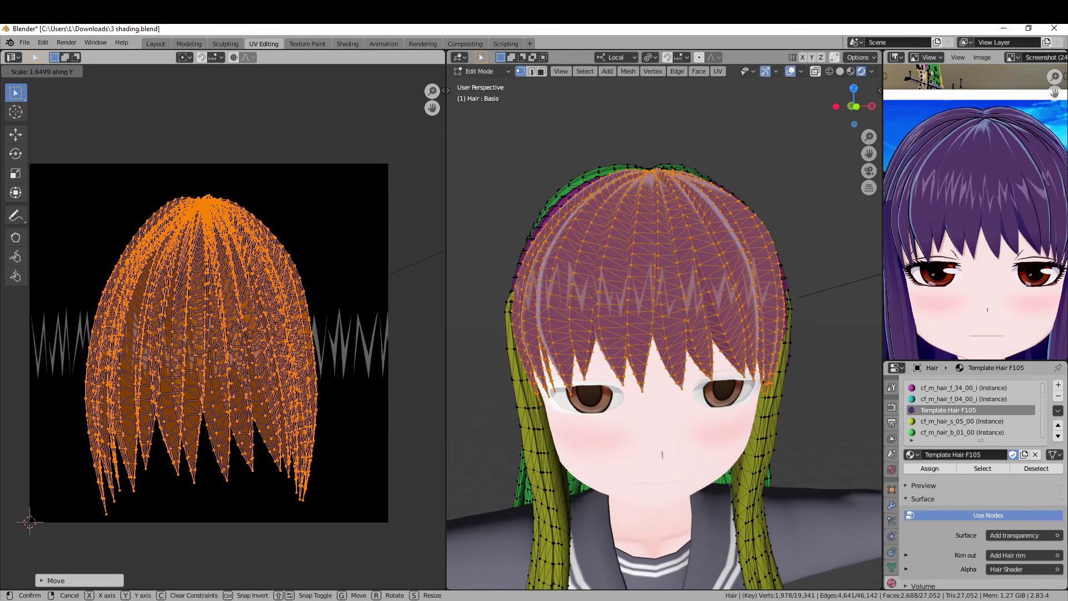
click(346, 275)
- Reposition and rescale the UVs so the gloss streaks cross the bangs, then leave Edit Mode
middle_drag(660, 333, 634, 334)
scroll(634, 335, down, 1)
scroll(634, 334, up, 1)
right_click(224, 60)
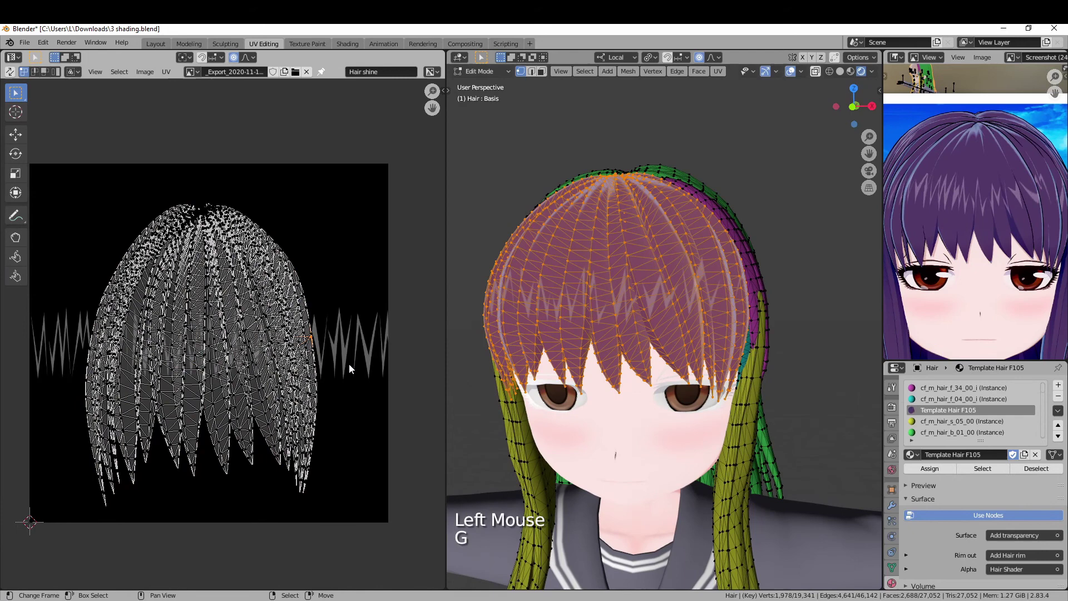
right_click(334, 397)
key(g)
middle_drag(334, 396, 88, 349)
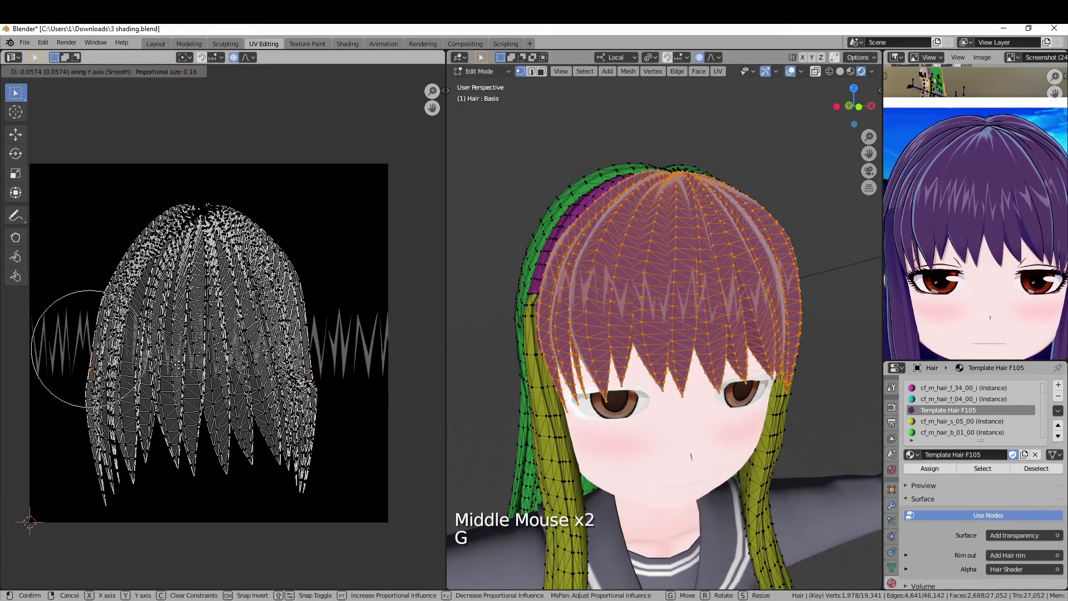
key(g)
mouse_move(660, 333)
middle_down()
mouse_move(634, 334)
mouse_move(766, 281)
mouse_move(758, 288)
mouse_move(756, 270)
middle_up()
key(a)
key(s)
click(403, 302)
key(Tab)
scroll(766, 281, up, 1)
scroll(740, 282, down, 1)
scroll(755, 271, down, 1)
- Assign a copy of Template Hair F105, named Template Hair S09, to the cf_m_hair_s_05_00 slot
key(ctrl+Page_Down)
key(ctrl+Page_Down)
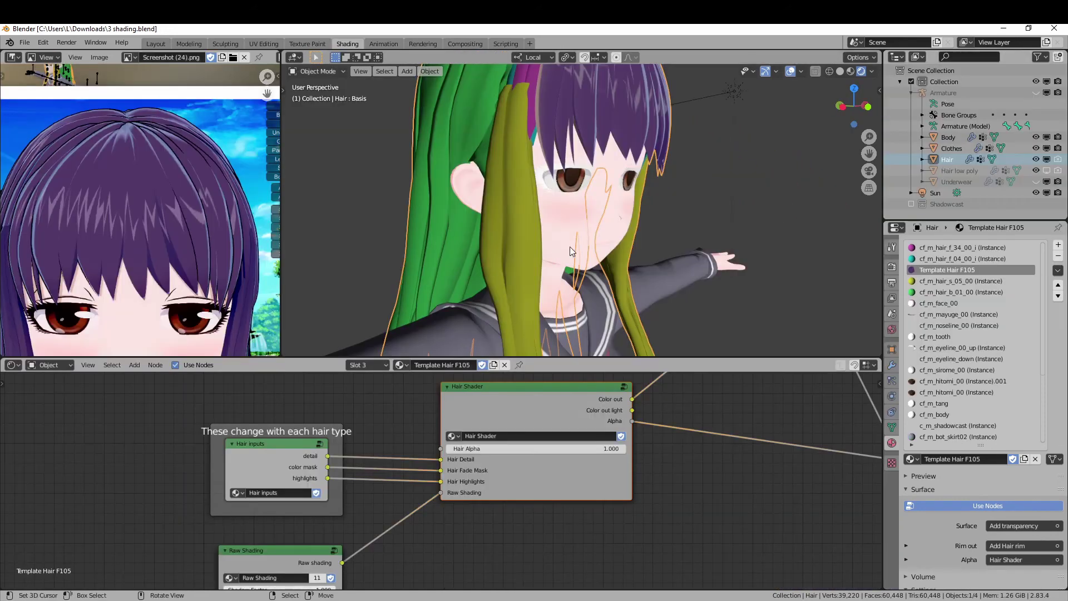
click(959, 279)
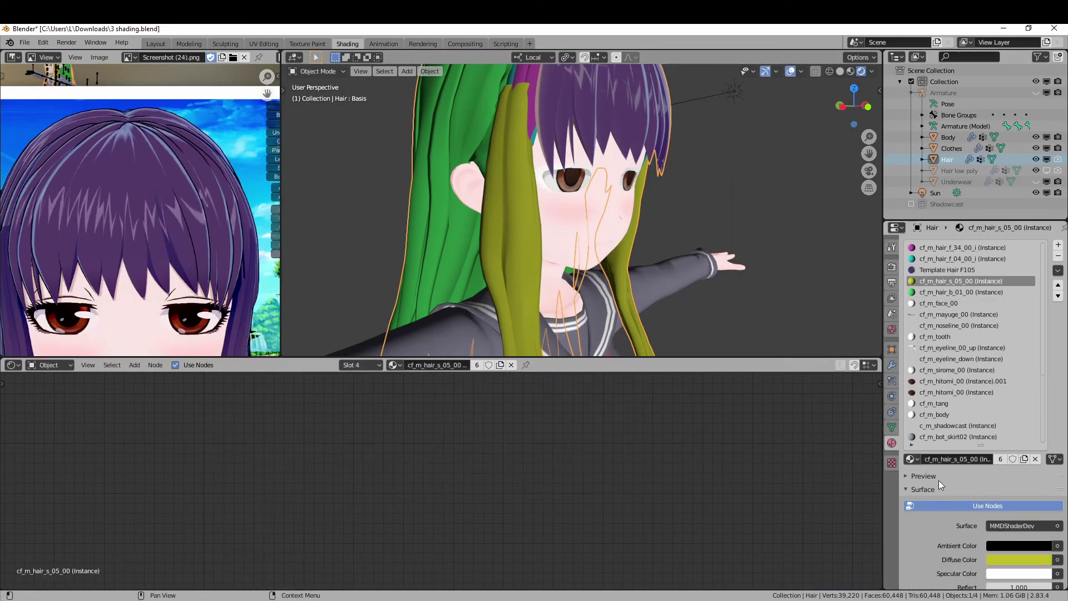
click(914, 459)
text(templa)
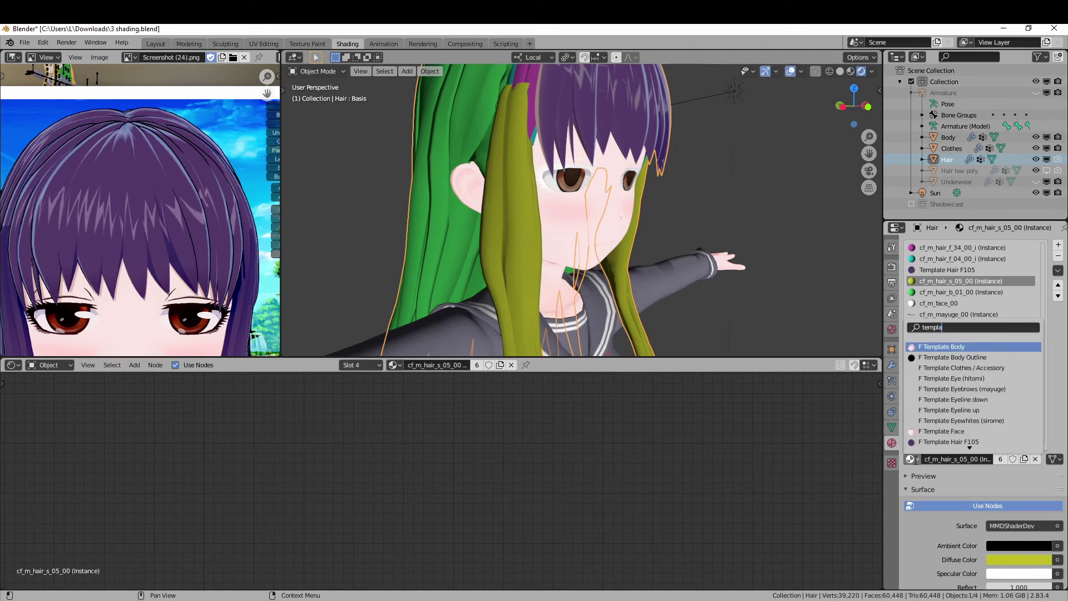
click(923, 442)
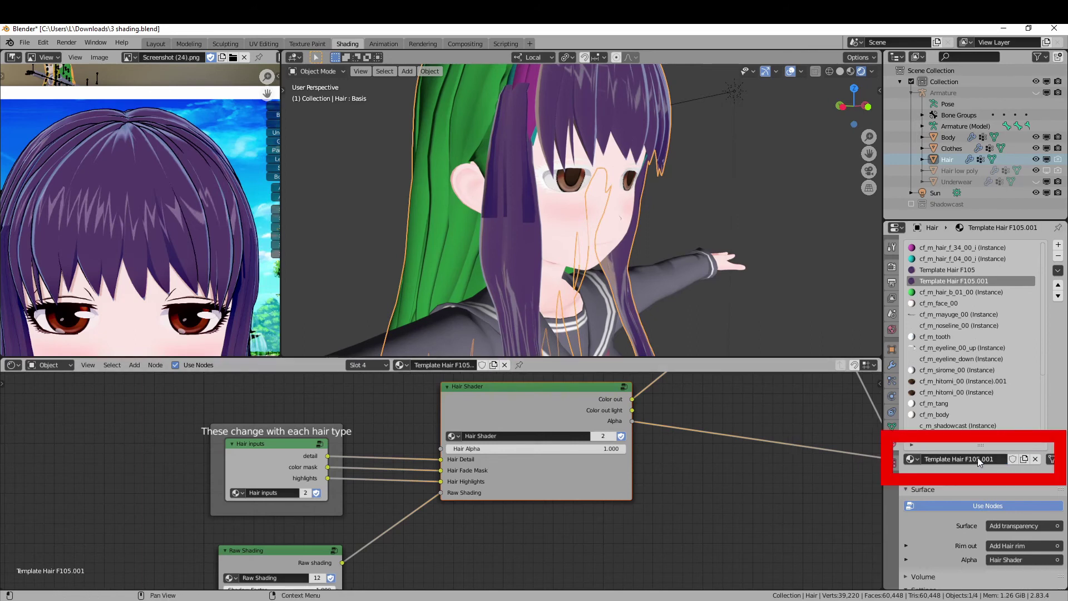
key(Delete)
key(Delete)
key(Delete)
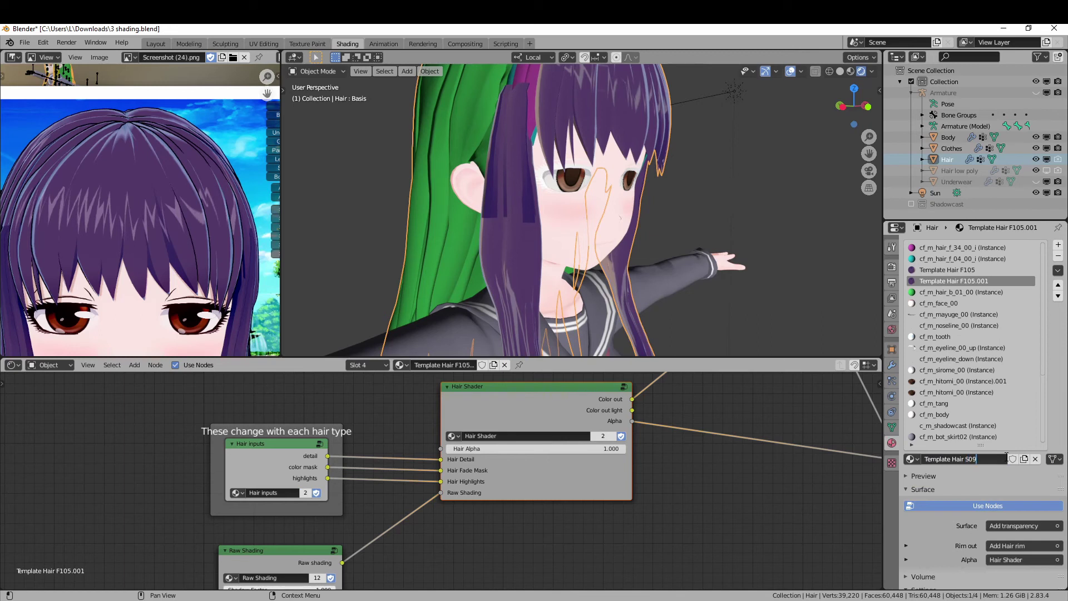
scroll(458, 458, up, 2)
scroll(425, 481, up, 1)
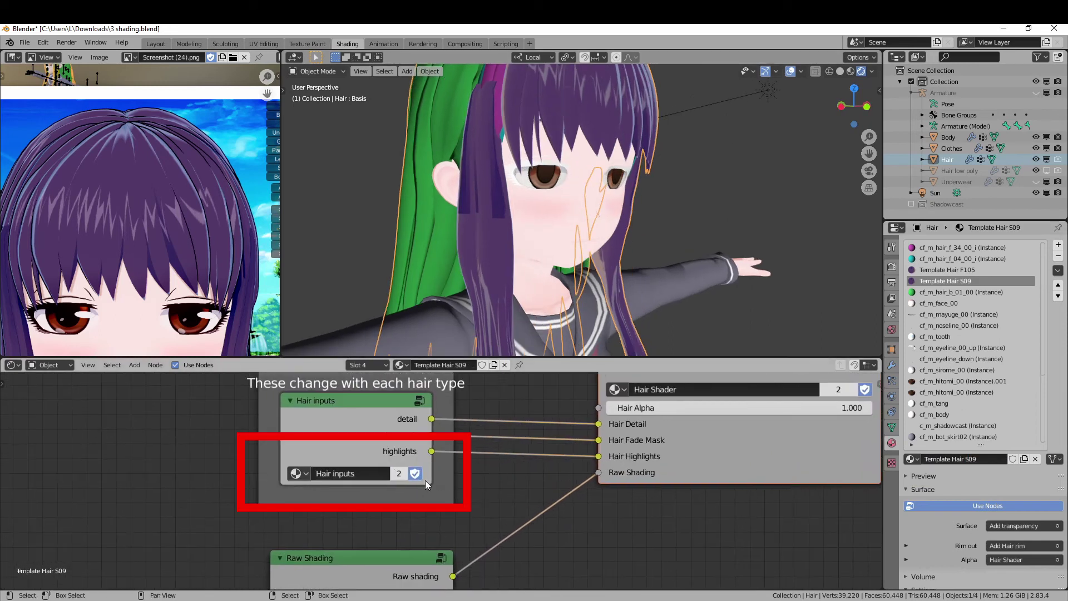
- Make the Hair inputs group single-user and rename it Hair inputs s09
click(396, 475)
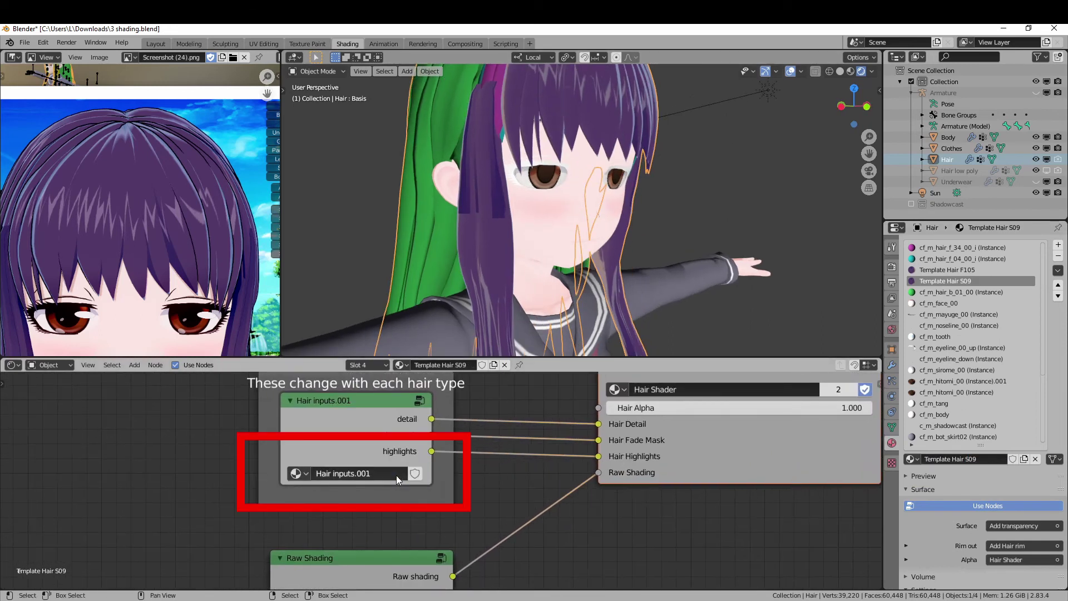
double_click(389, 475)
drag(389, 474, 359, 473)
text(s09)
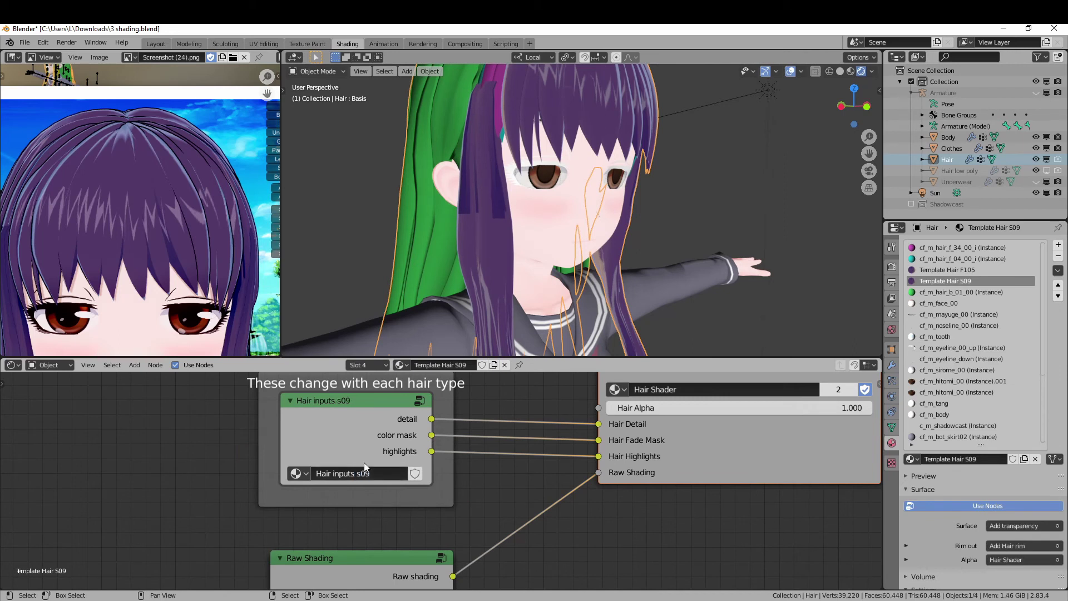
- Load the s_05_00 DetailMask and ColorMask PNGs into the Hair inputs s09 image nodes
key(Tab)
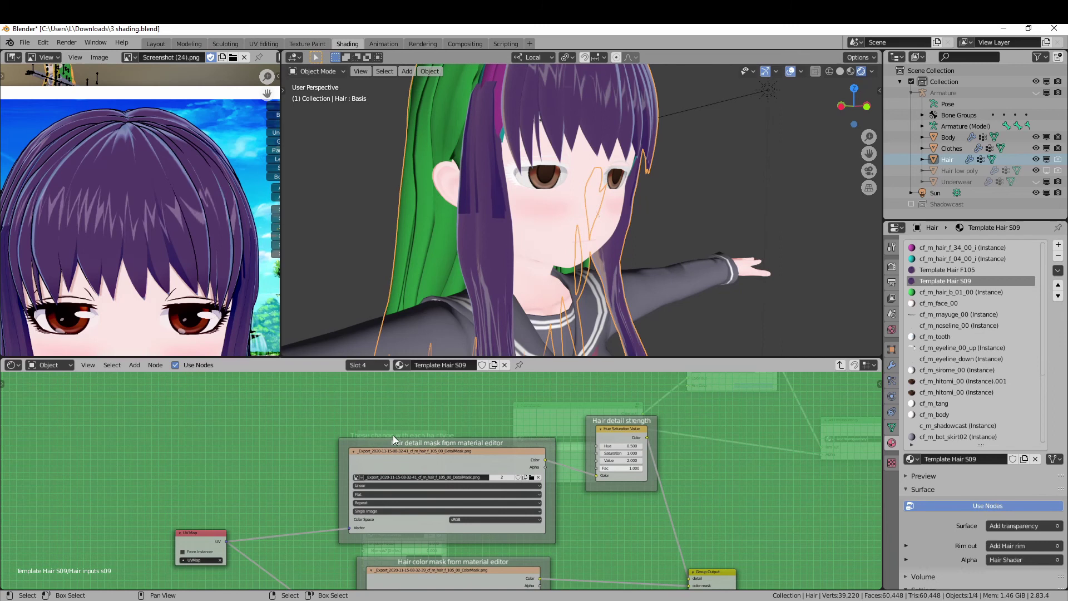
mouse_move(503, 489)
middle_down()
mouse_move(493, 451)
mouse_move(446, 475)
middle_up()
scroll(491, 438, up, 2)
scroll(445, 475, up, 1)
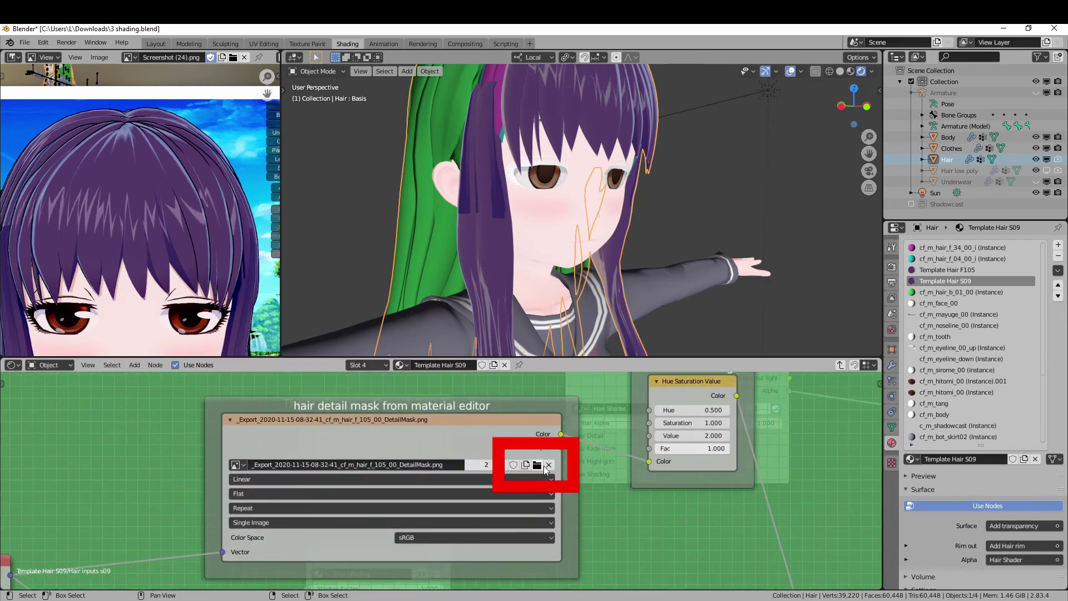
click(537, 465)
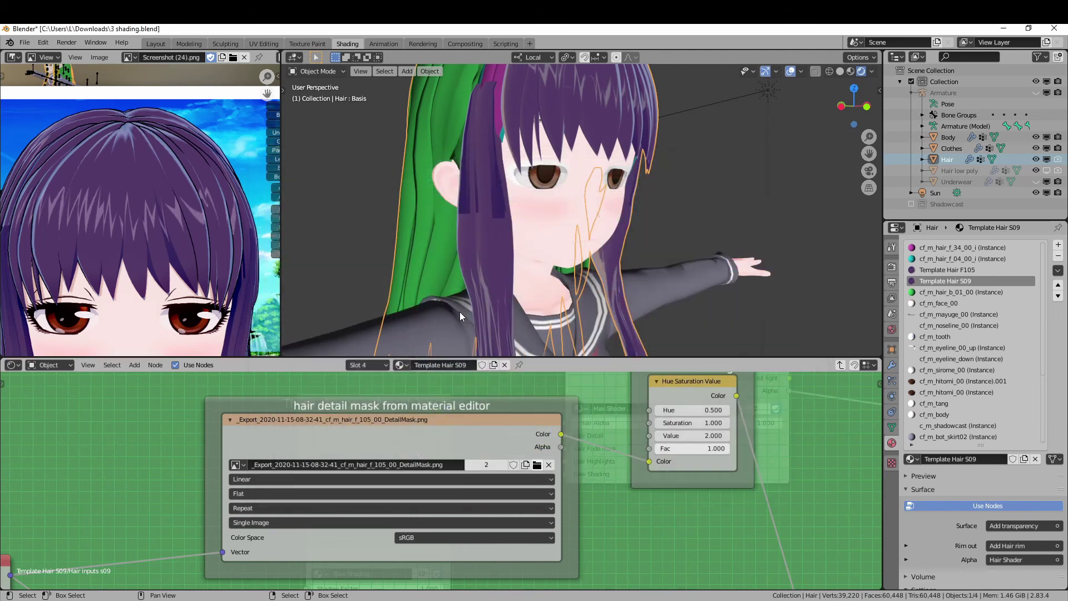
double_click(464, 317)
shift+scroll(530, 474, down, 5)
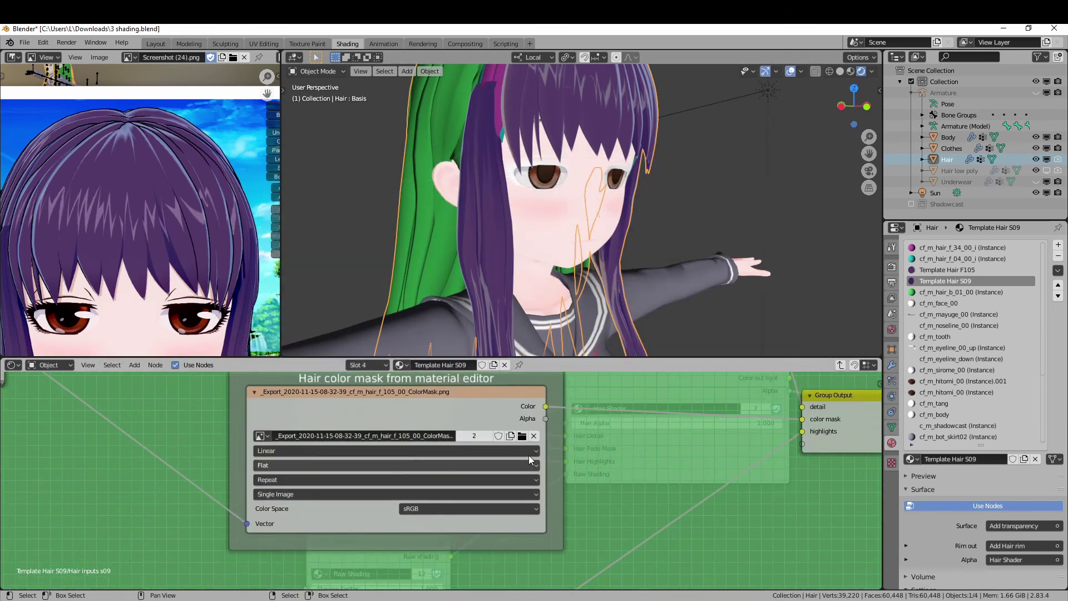
click(521, 435)
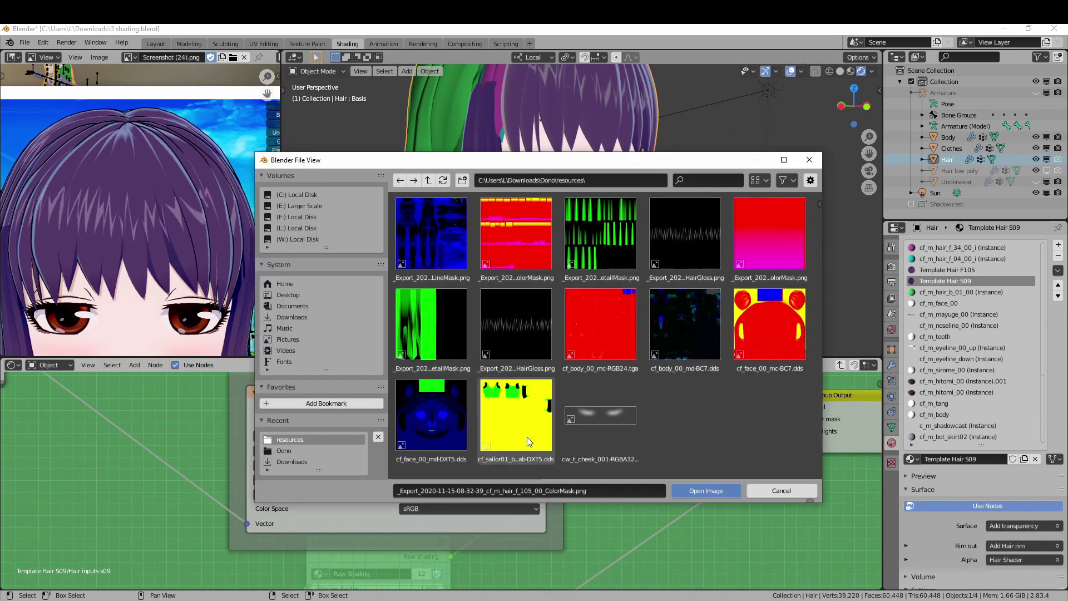
double_click(768, 243)
scroll(577, 438, down, 3)
shift+scroll(584, 433, down, 2)
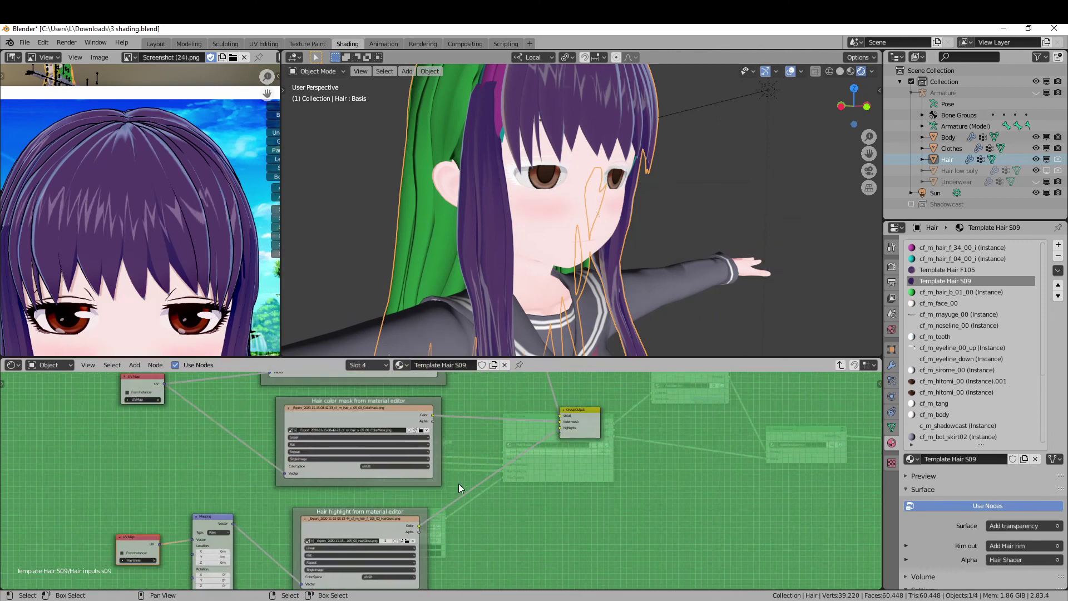
- Disconnect the group's highlights output and inspect the purple side hair
middle_drag(582, 427, 480, 458)
scroll(476, 453, up, 2)
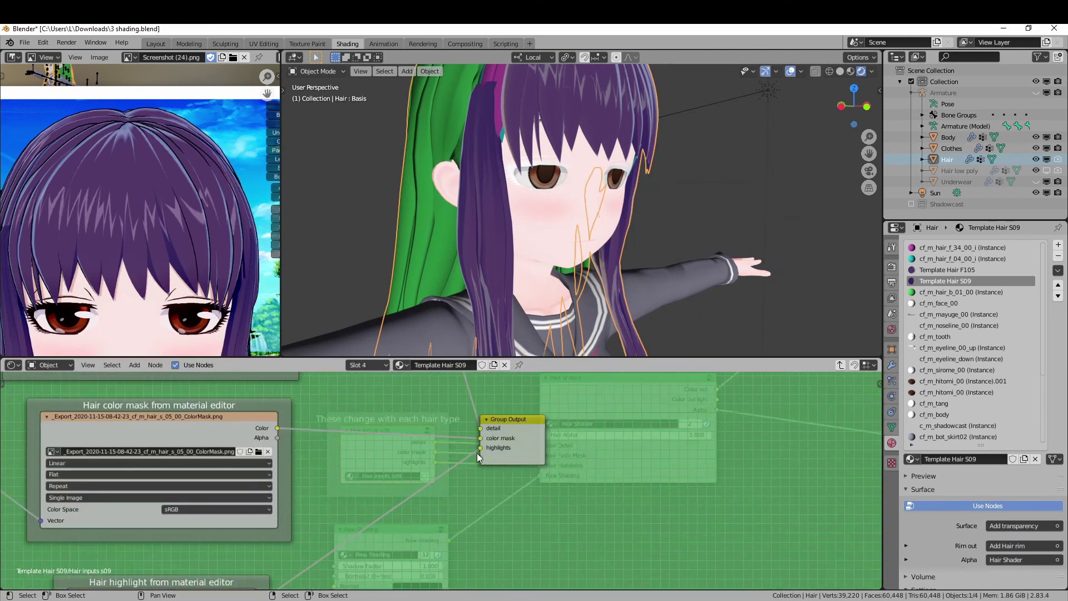
drag(481, 449, 455, 453)
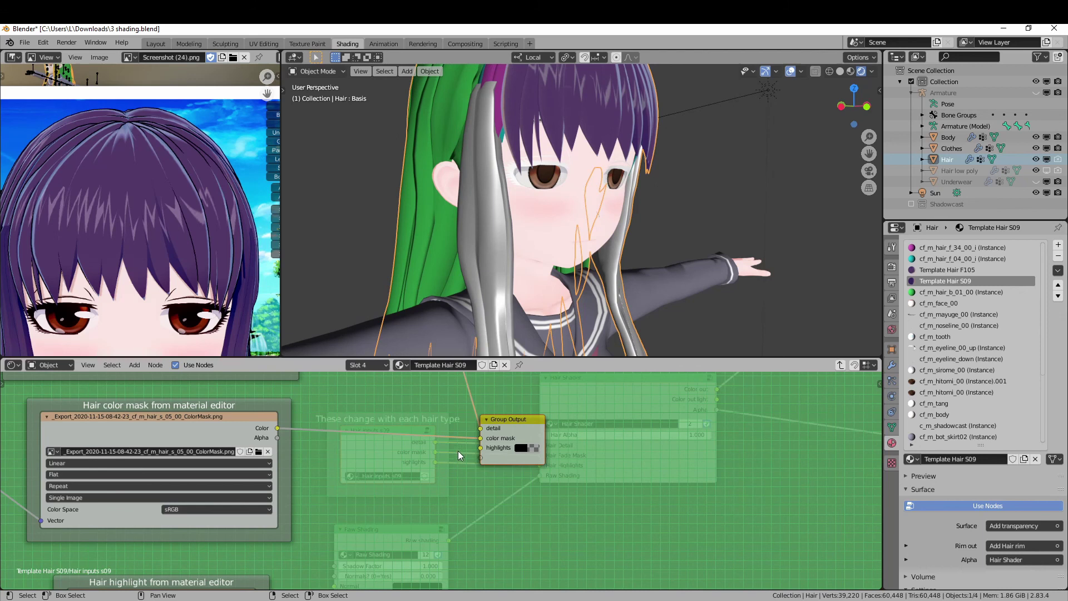
scroll(568, 267, down, 3)
middle_drag(552, 254, 624, 233)
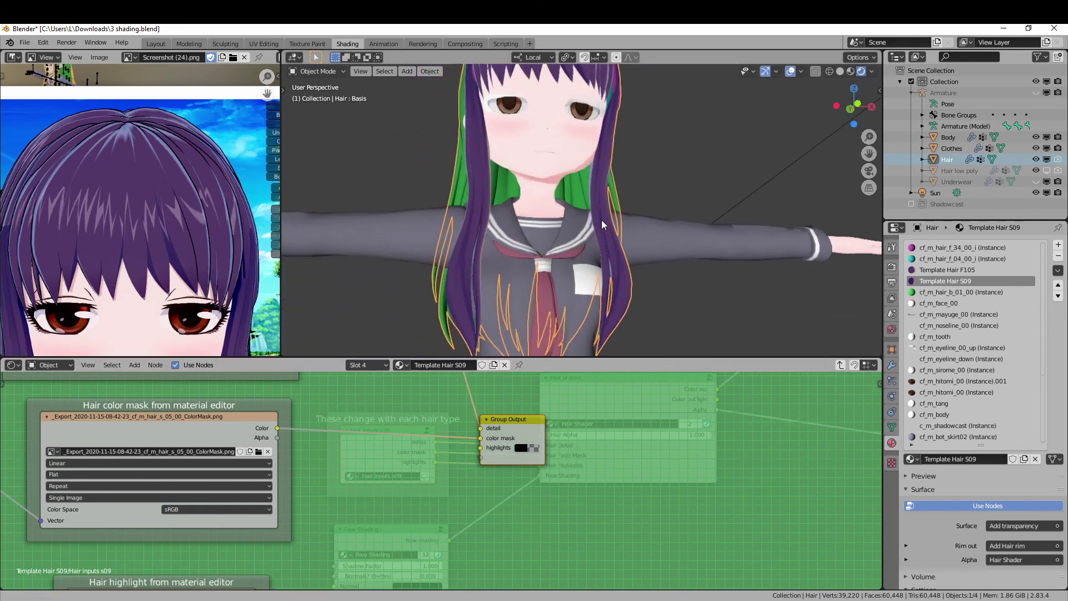